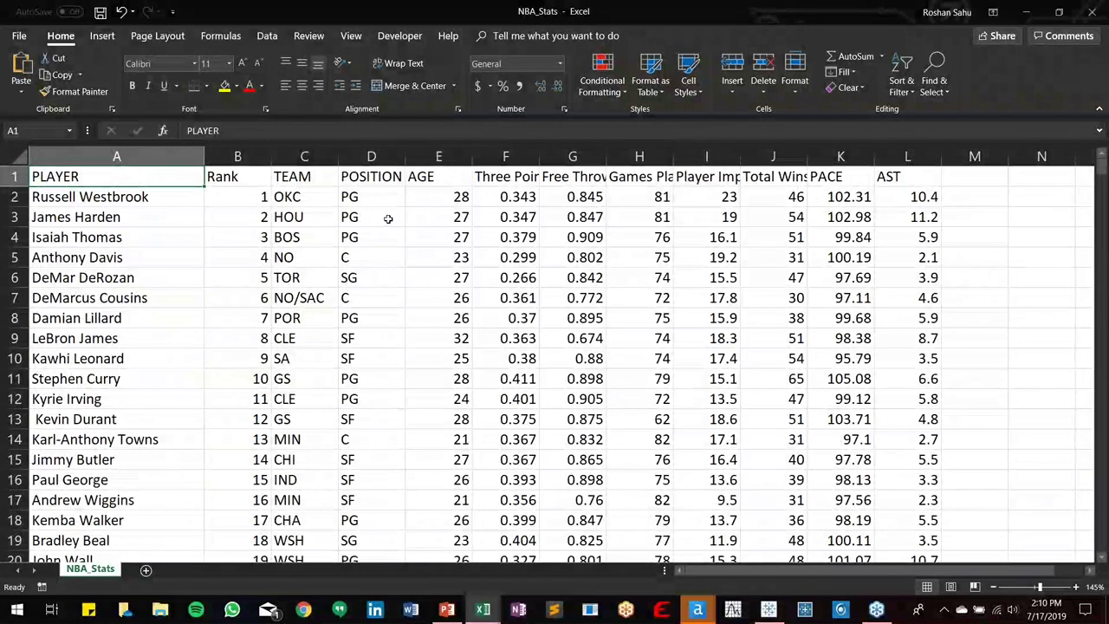
# Step: Auto-fit the NBA_Stats columns from Three Point Percentage through AST so their full headers can be read
pyautogui.doubleClick(539, 156)
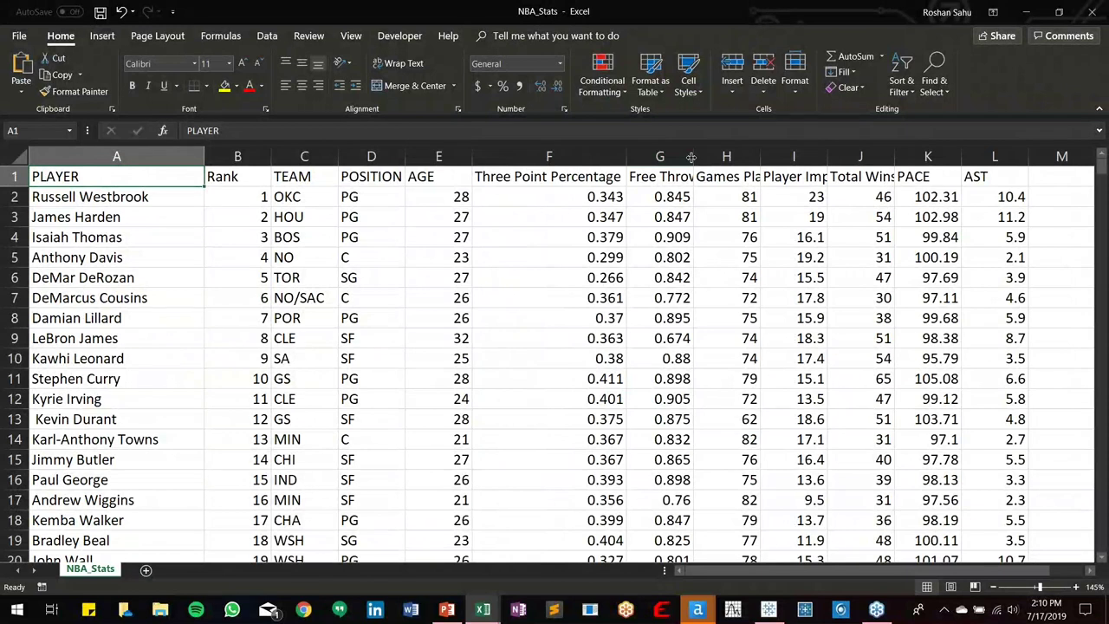
pyautogui.moveTo(691, 157); pyautogui.dragTo(691, 157)
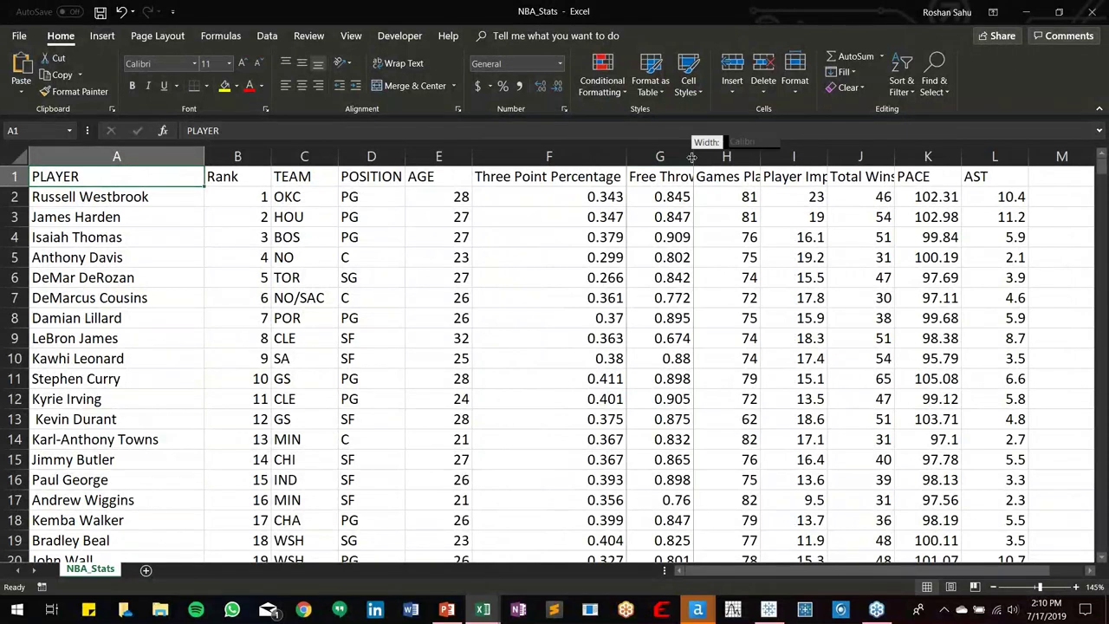
pyautogui.doubleClick(691, 157)
pyautogui.moveTo(810, 572); pyautogui.dragTo(823, 576)
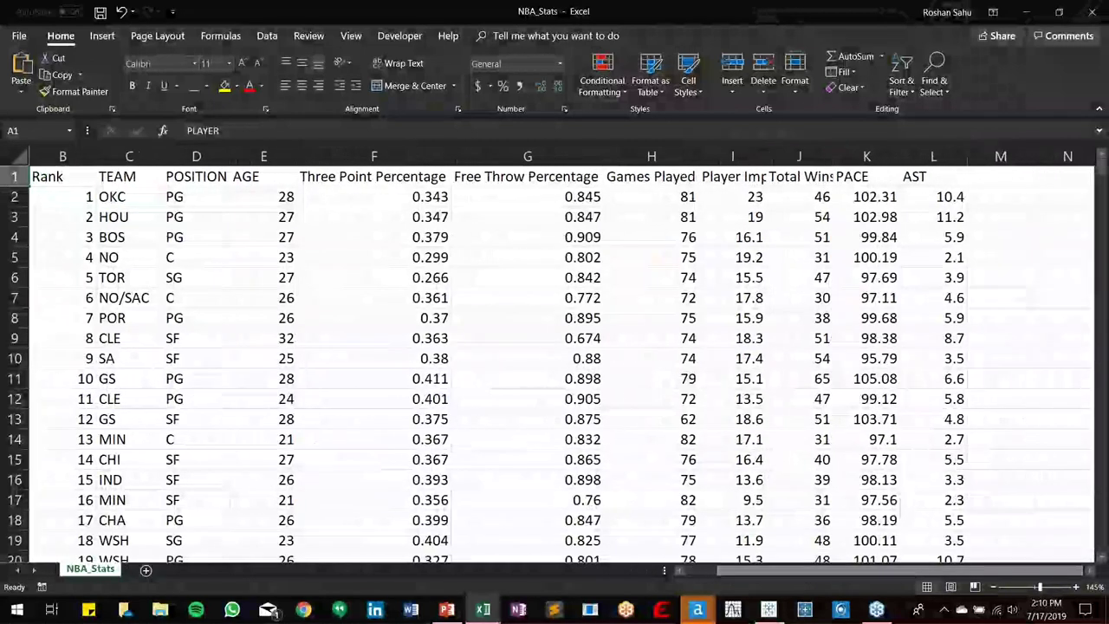
pyautogui.doubleClick(766, 156)
pyautogui.moveTo(918, 157); pyautogui.dragTo(926, 521)
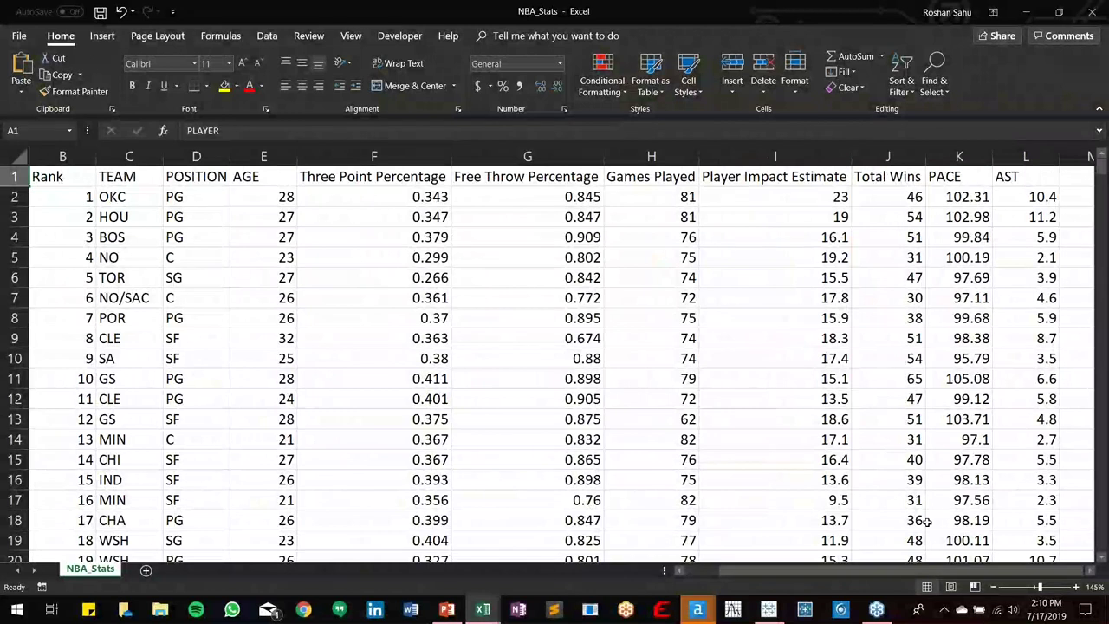
pyautogui.doubleClick(1057, 157)
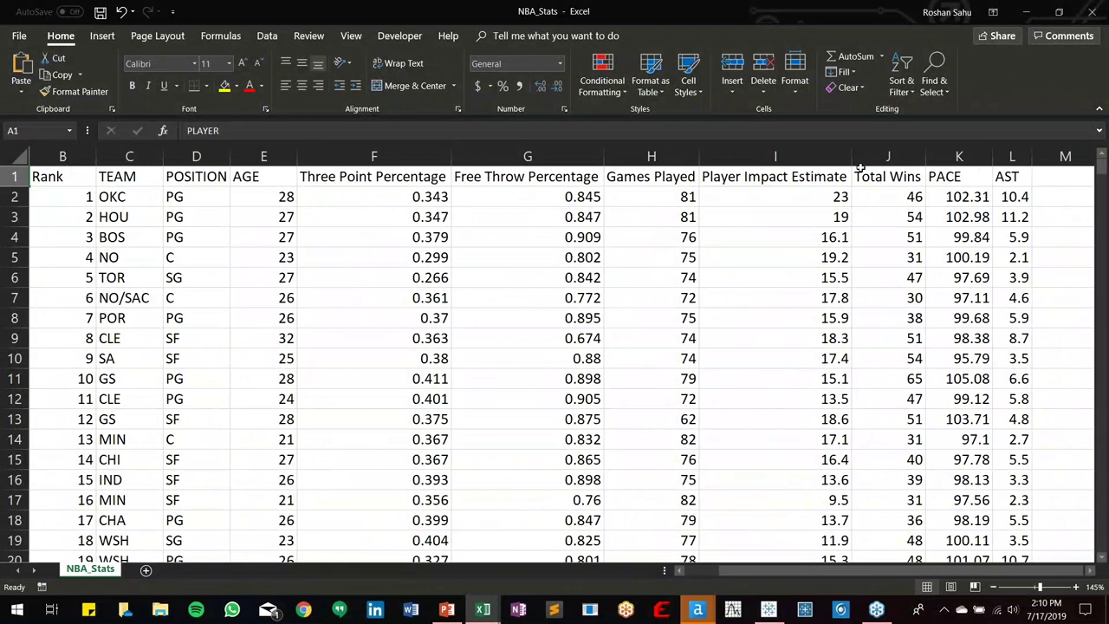
# Step: Examine the Player Impact Estimate column at a larger zoom and close NBA_Stats without saving
pyautogui.click(750, 176)
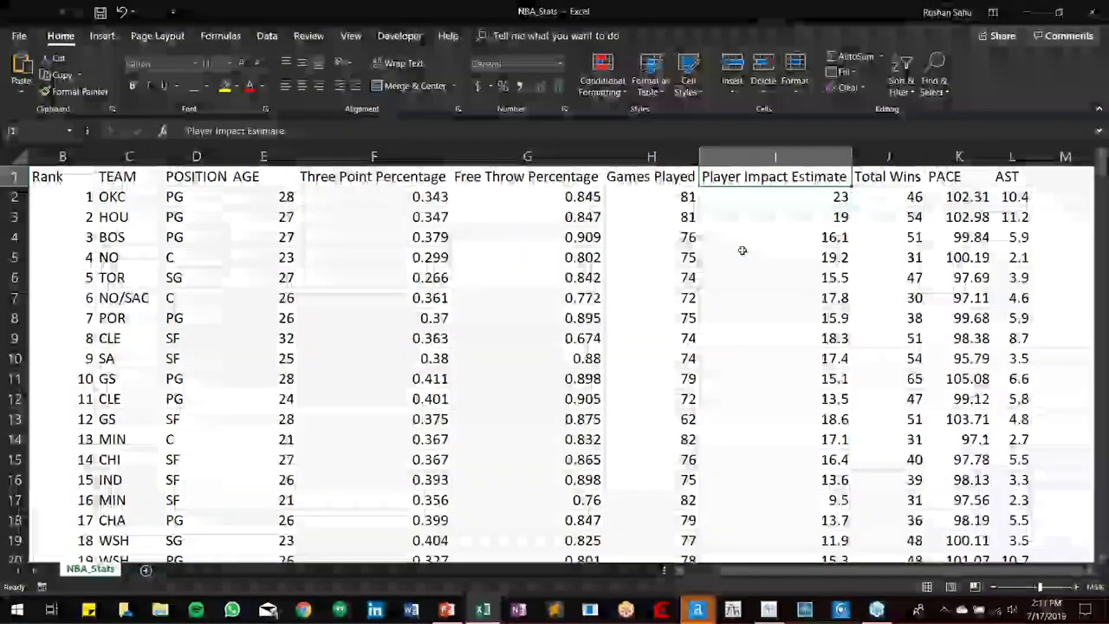
pyautogui.scroll(2, 741, 250)
pyautogui.moveTo(888, 571); pyautogui.dragTo(942, 572)
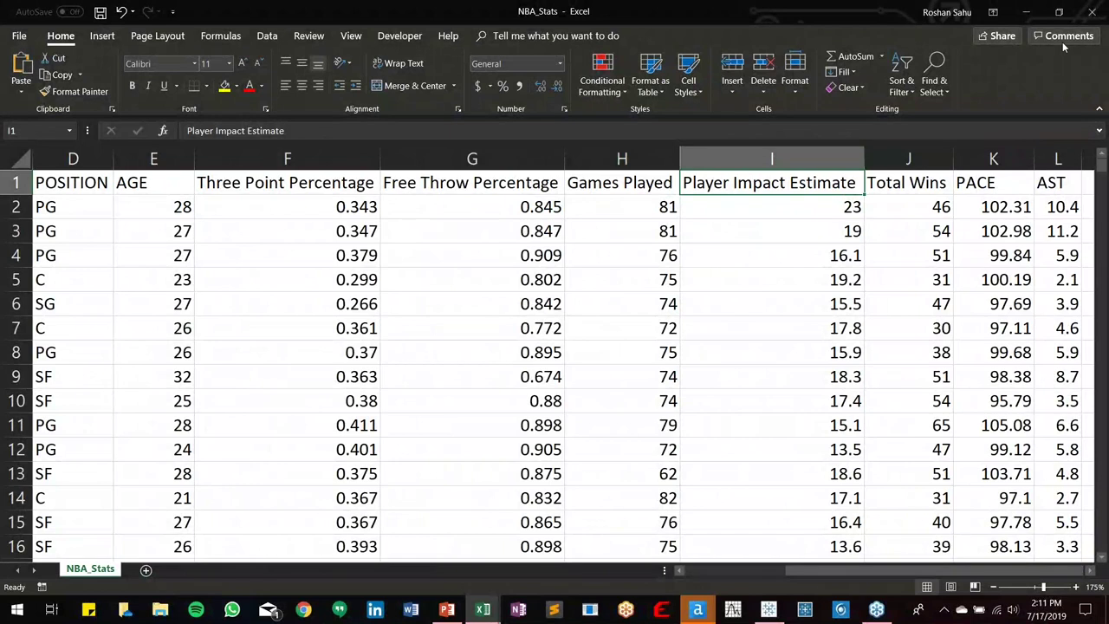
pyautogui.click(1094, 12)
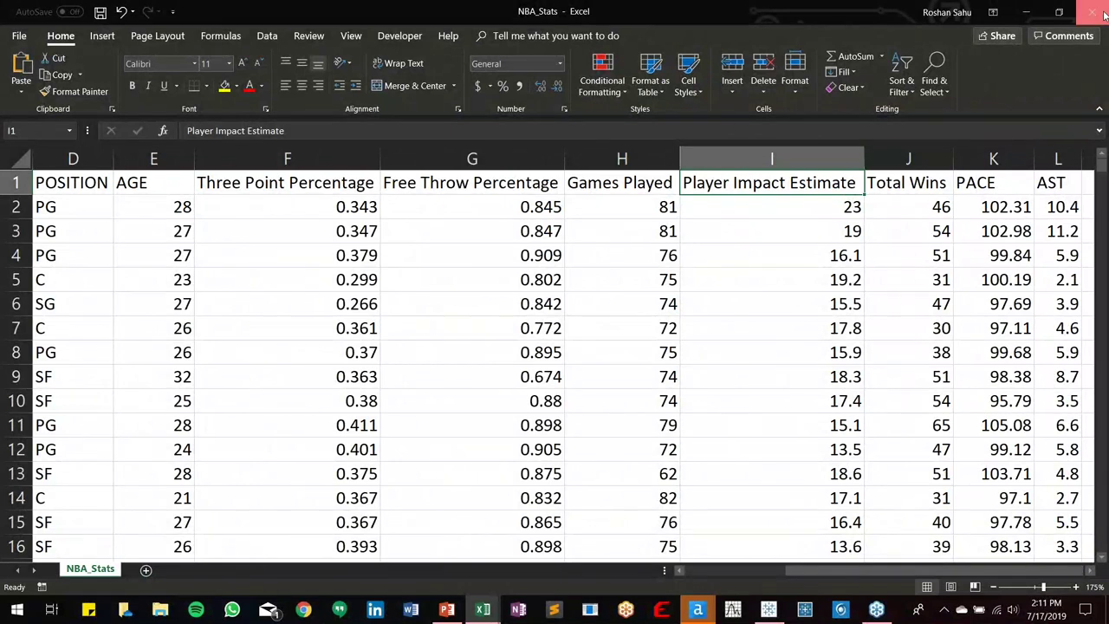
pyautogui.click(559, 321)
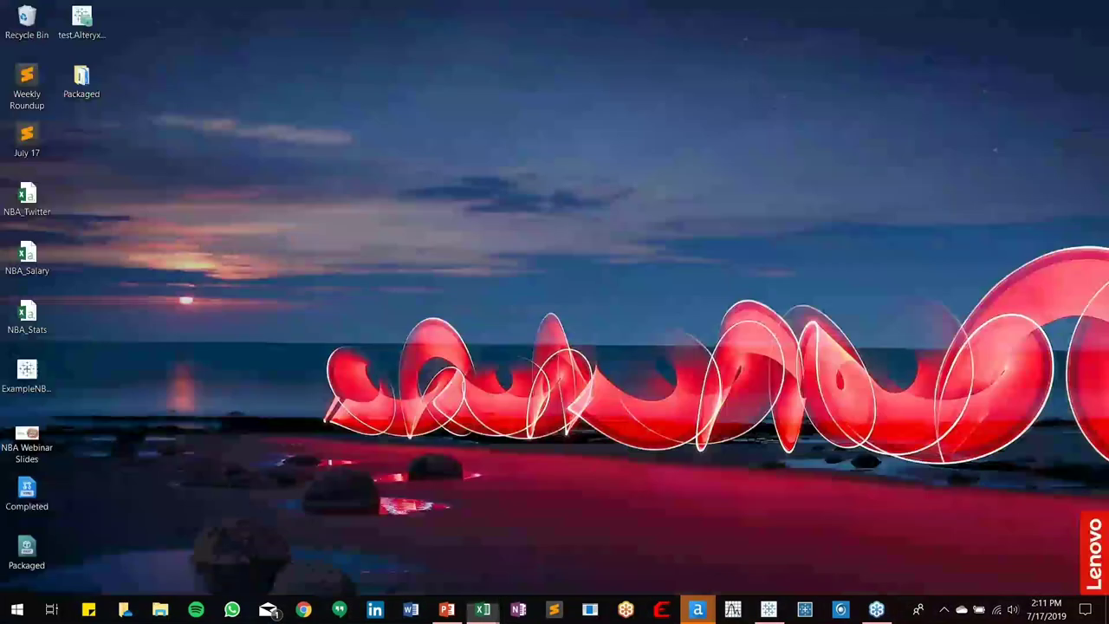
# Step: Bring up the NBA_Salary workbook in a maximized window and examine its Player, Team and Salary columns
pyautogui.click(482, 609)
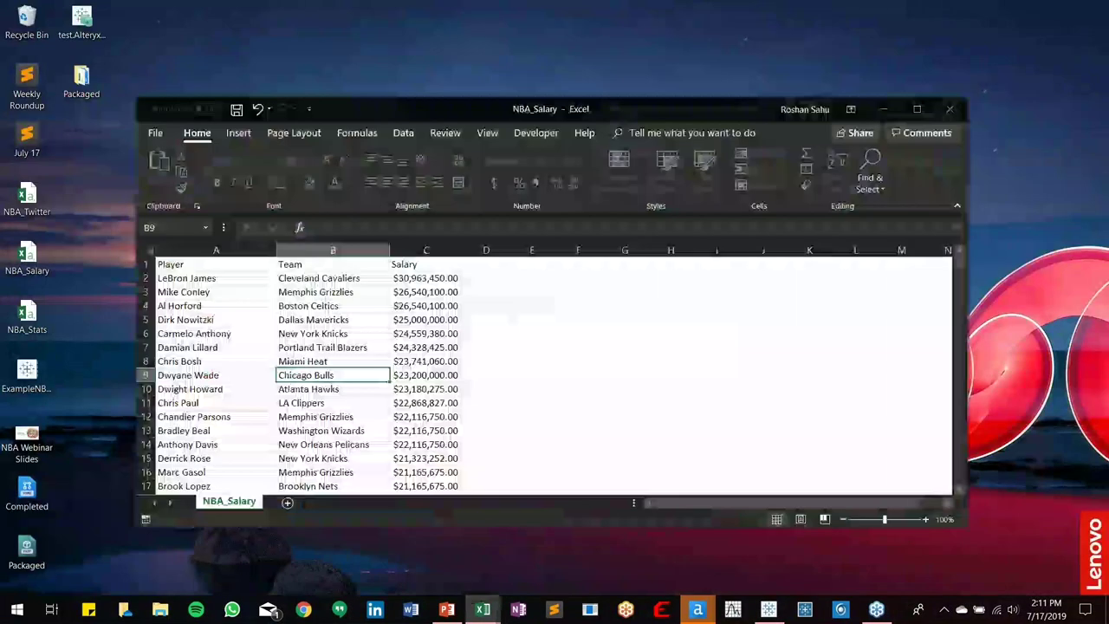
pyautogui.click(917, 110)
pyautogui.scroll(1, 554, 356)
pyautogui.scroll(1, 292, 297)
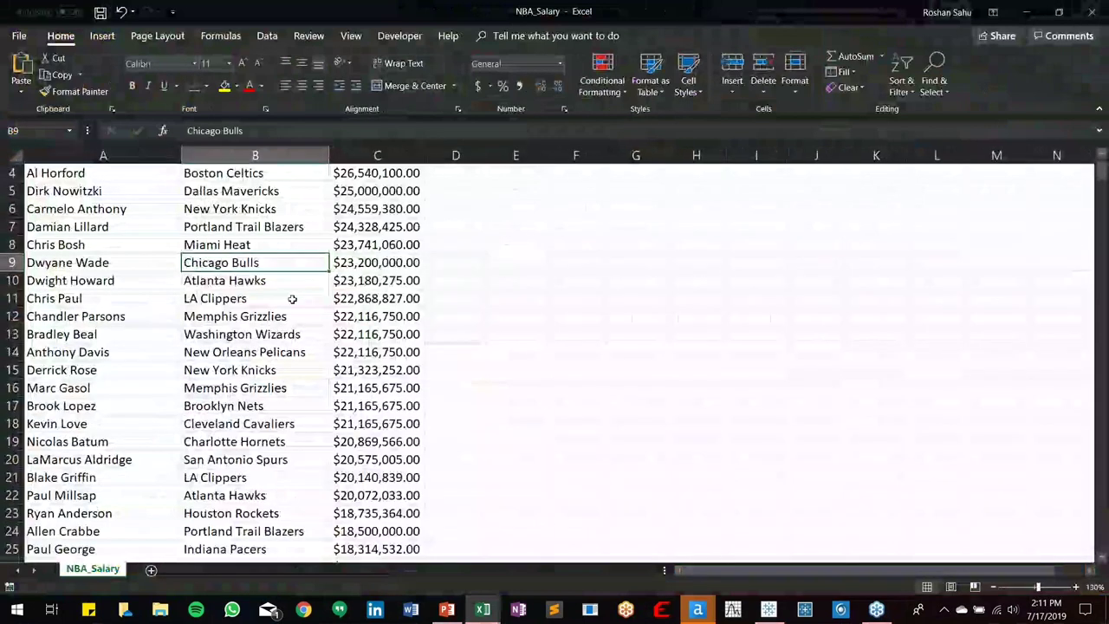
pyautogui.scroll(1, 292, 298)
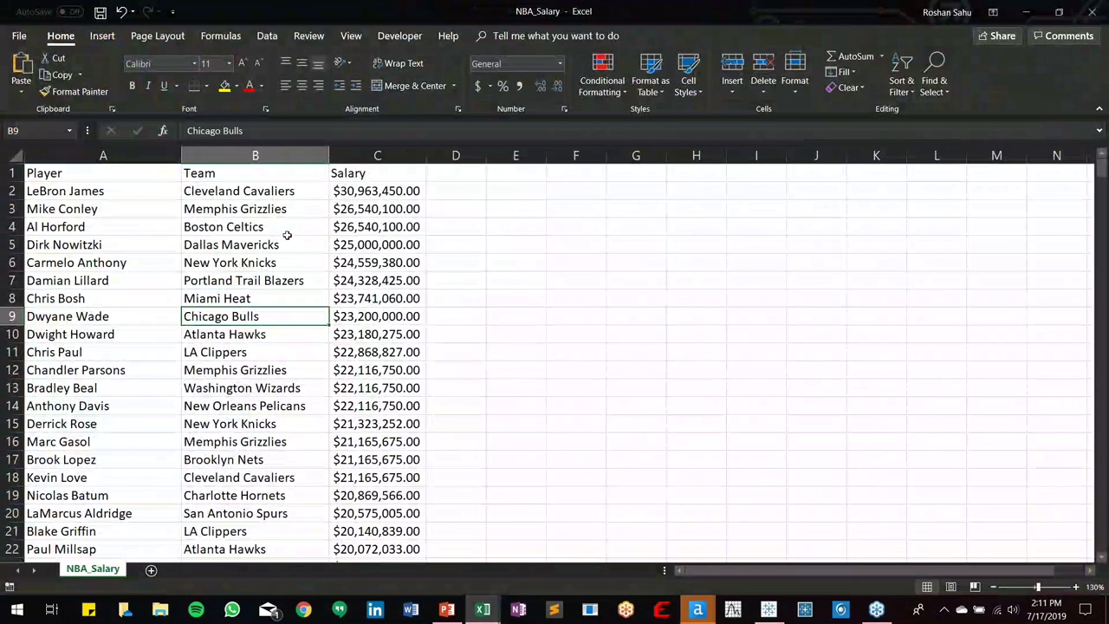
pyautogui.click(137, 188)
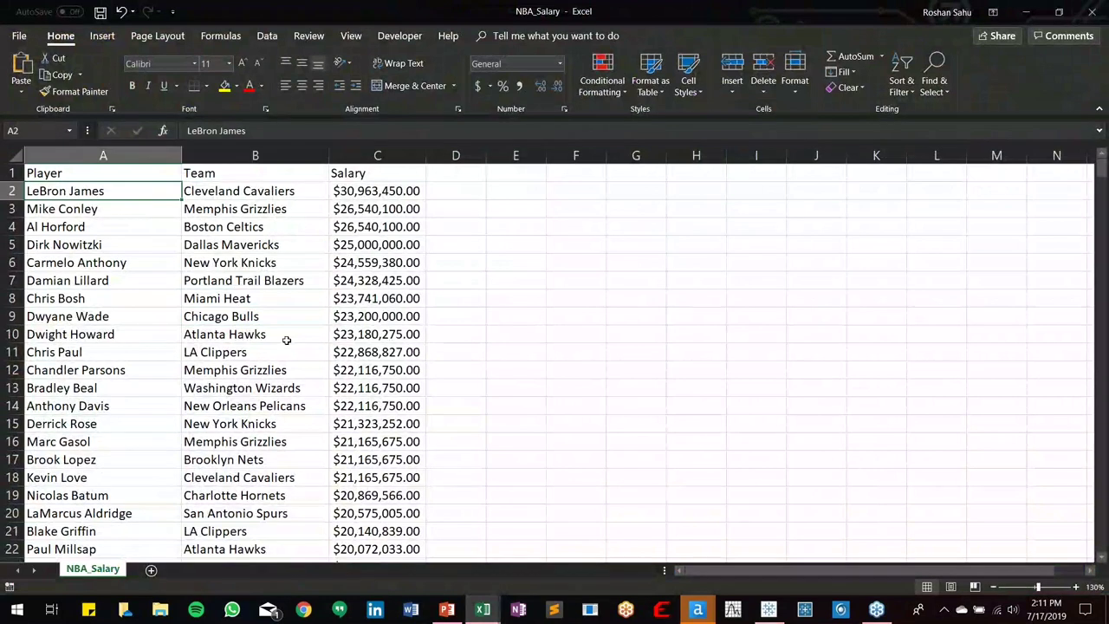
pyautogui.click(388, 192)
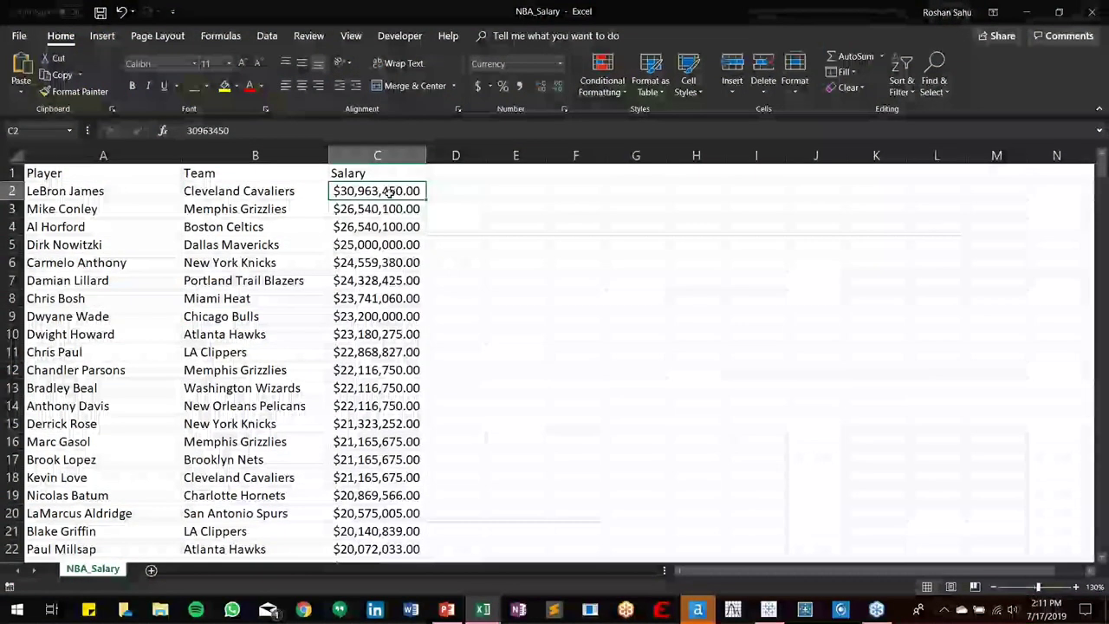
pyautogui.scroll(1, 541, 326)
pyautogui.click(541, 326)
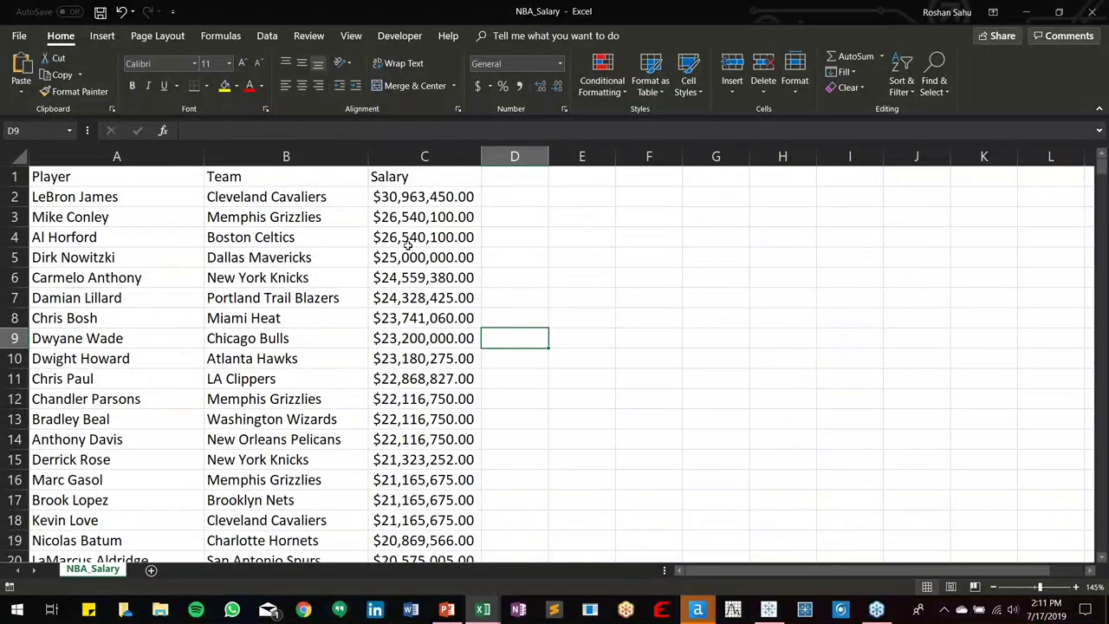
pyautogui.scroll(-3, 407, 245)
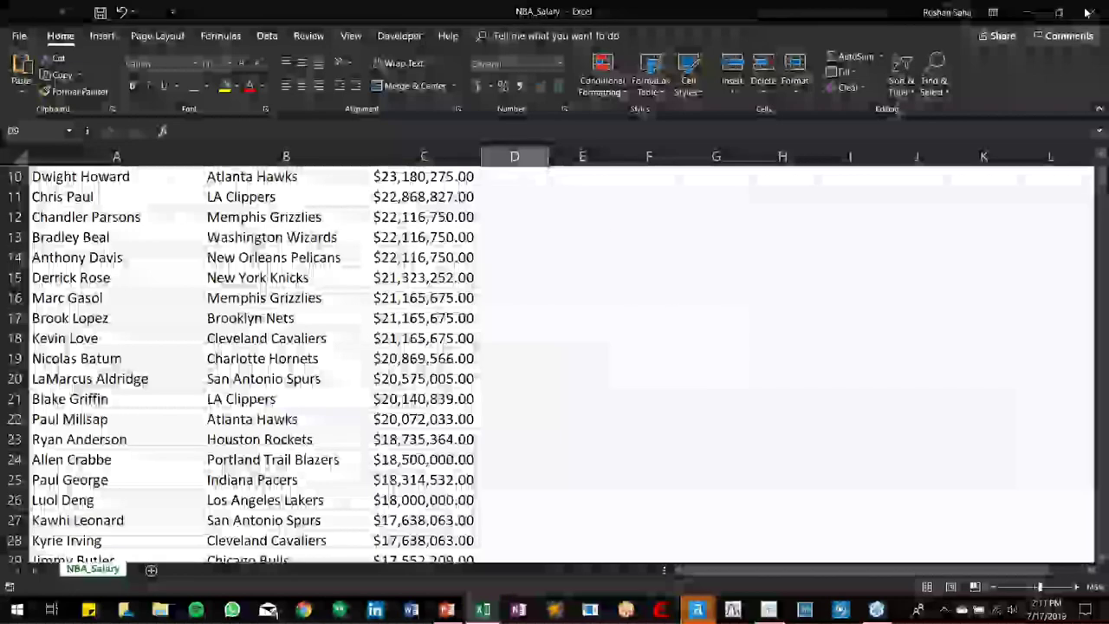
# Step: Close the NBA_Salary workbook and bring up the NBA_Twitter workbook
pyautogui.hotkey('alt', 'F4')
pyautogui.click(552, 473)
pyautogui.click(481, 611)
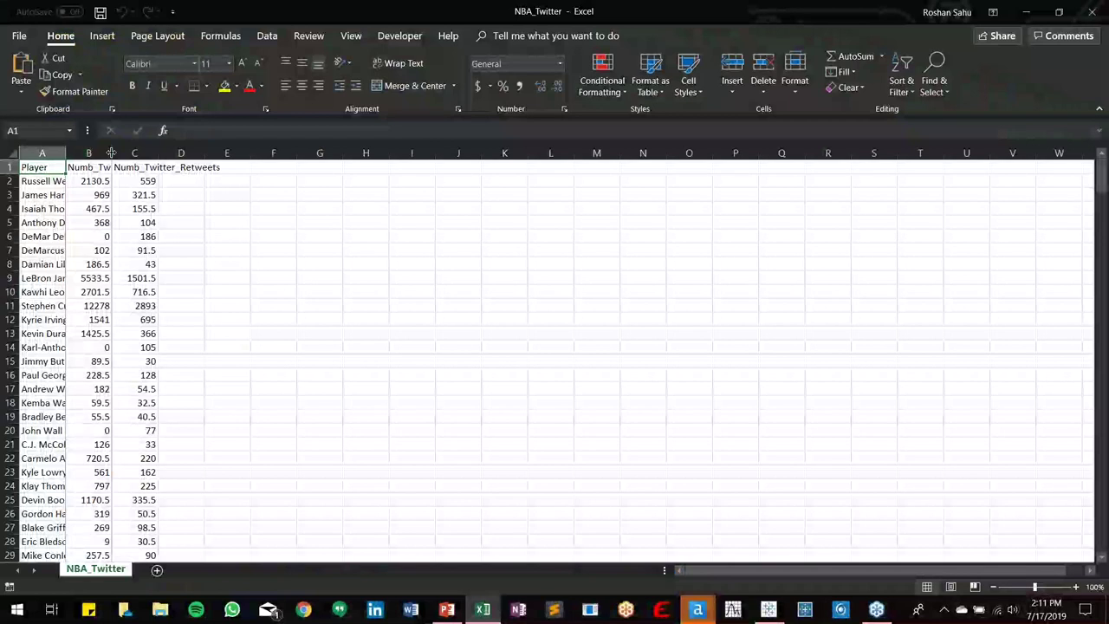
# Step: Auto-fit the NBA_Twitter columns and enlarge the sheet to read the player, favourites and retweets data
pyautogui.doubleClick(112, 153)
pyautogui.doubleClick(228, 154)
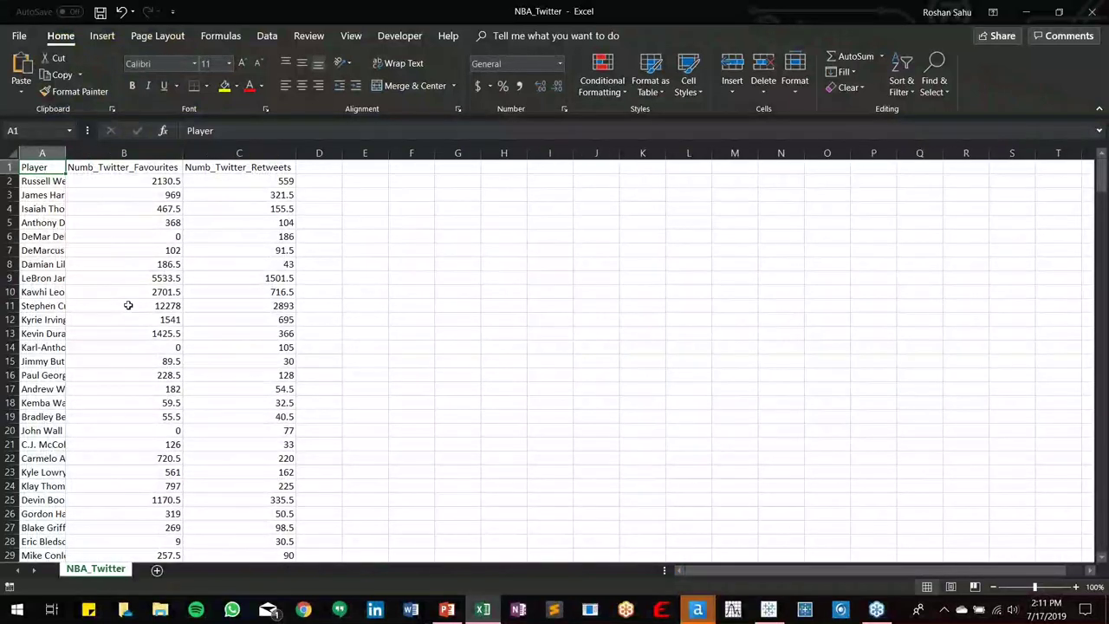
pyautogui.scroll(2, 127, 305)
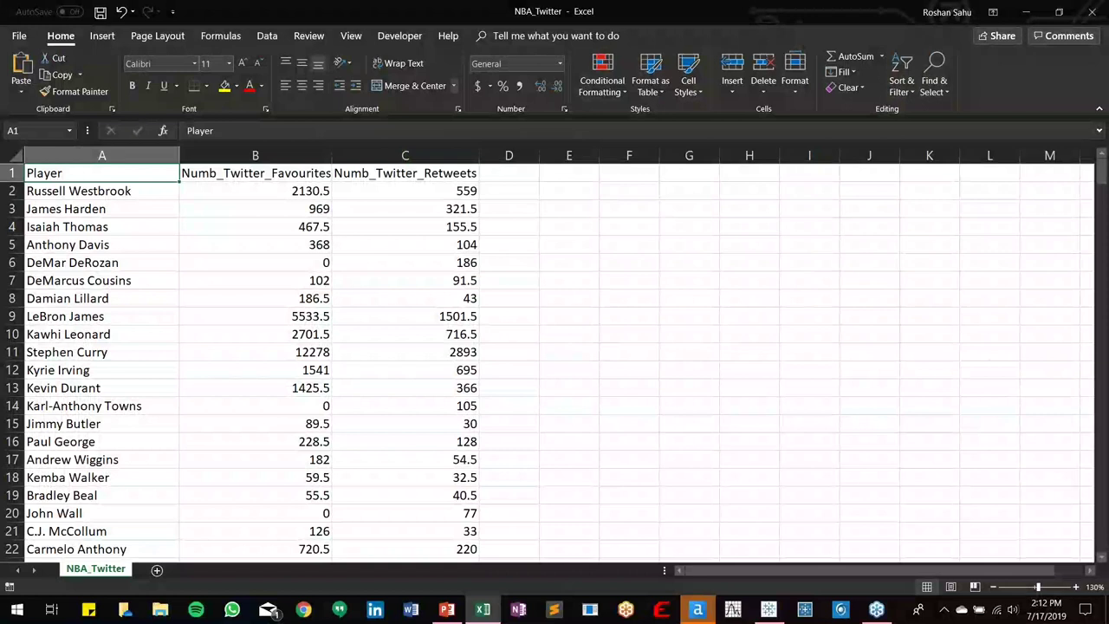
# Step: Close NBA_Twitter without saving and switch to the empty New Workflow1 in Alteryx Designer
pyautogui.click(1091, 12)
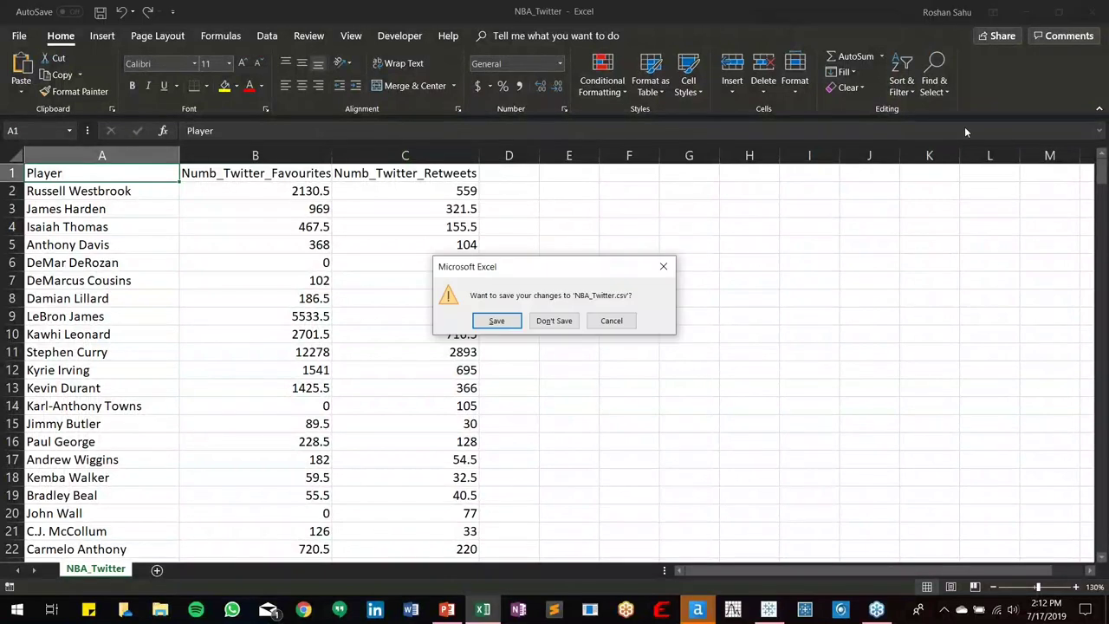
pyautogui.click(541, 323)
pyautogui.moveTo(693, 615)
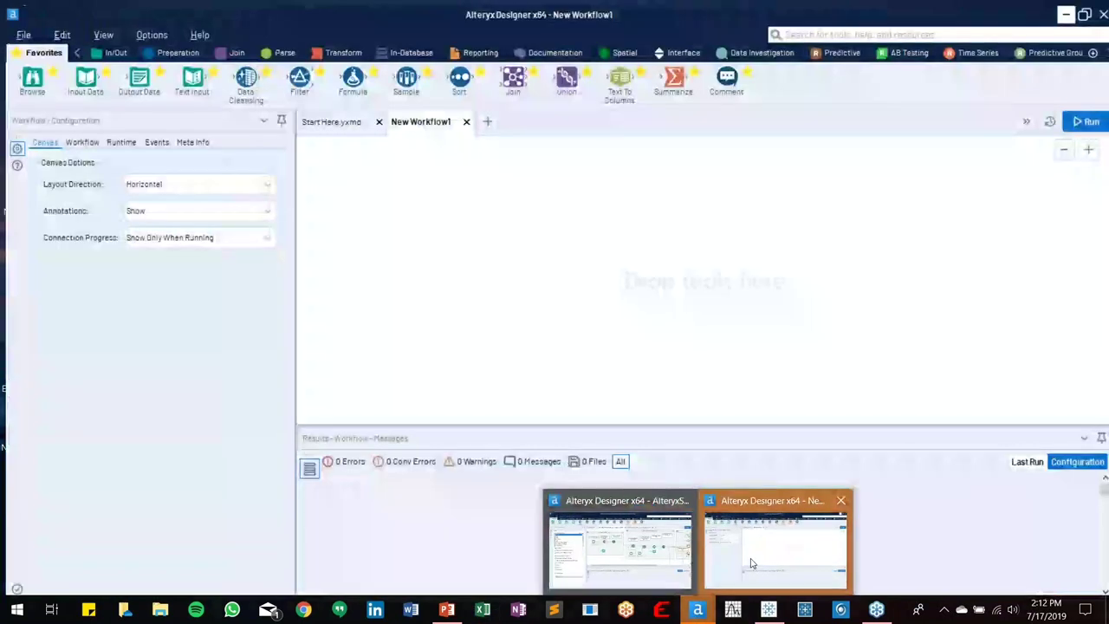
pyautogui.click(750, 563)
pyautogui.moveTo(287, 250); pyautogui.dragTo(266, 254)
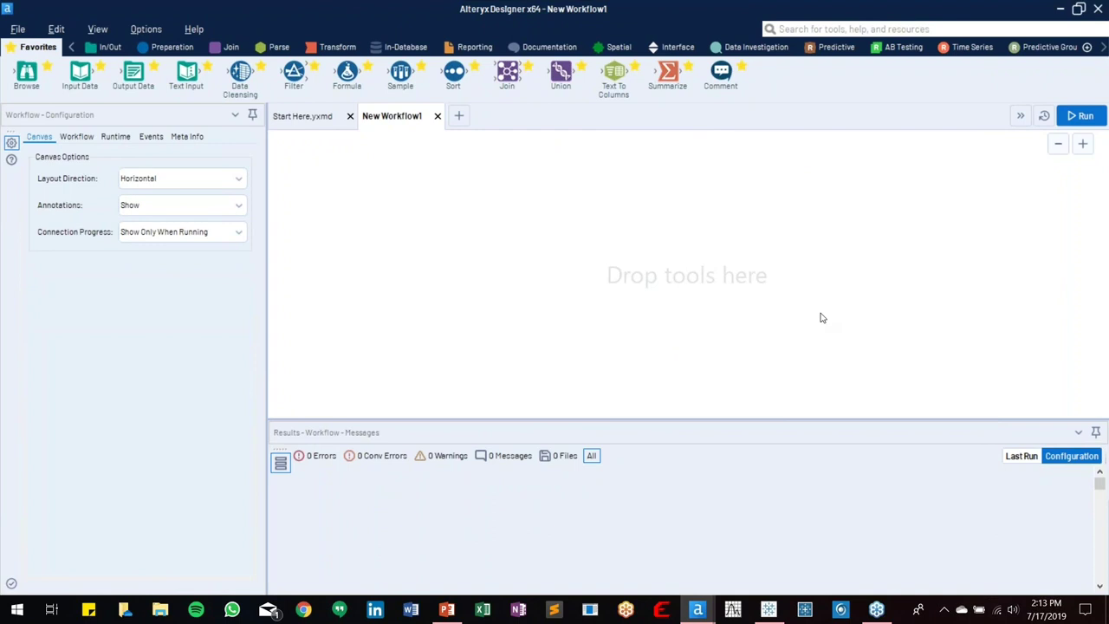
# Step: Place a Formula tool on the empty canvas and connect a Sample tool to its output
pyautogui.moveTo(347, 73); pyautogui.dragTo(371, 208)
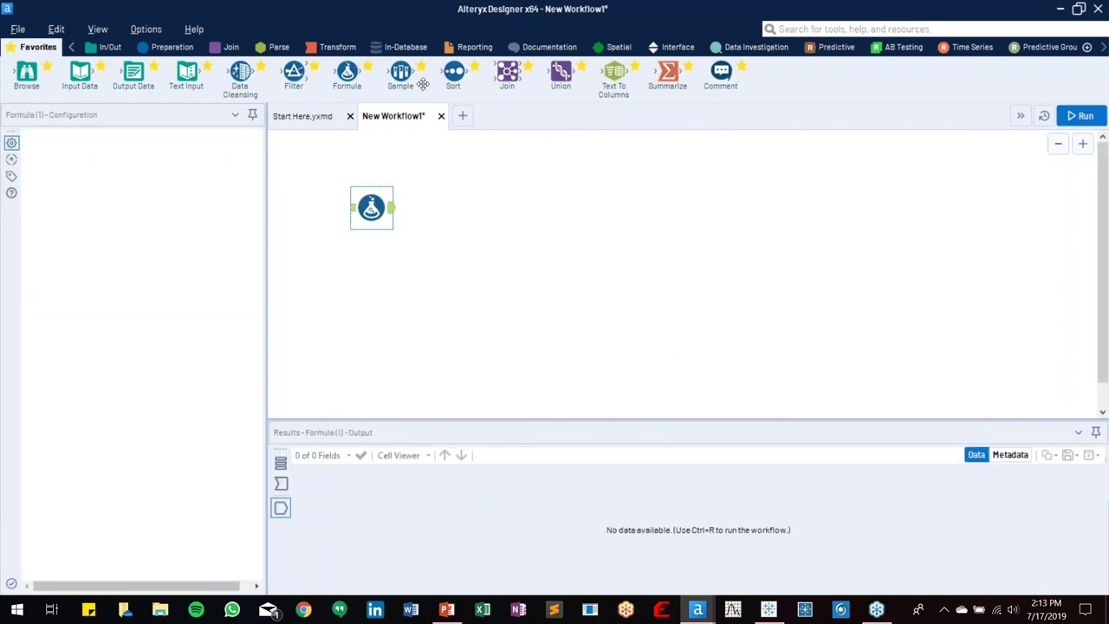
pyautogui.moveTo(419, 76); pyautogui.dragTo(466, 207)
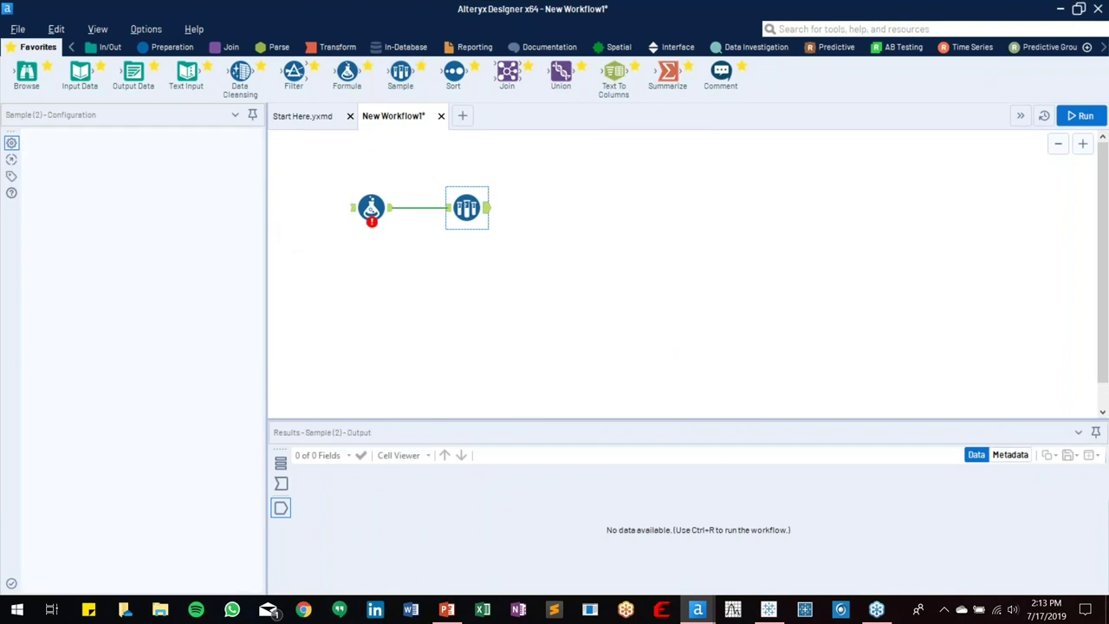
# Step: Delete the Formula and Sample tools from the canvas
pyautogui.moveTo(636, 267); pyautogui.dragTo(283, 149)
pyautogui.rightClick(372, 208)
pyautogui.click(410, 242)
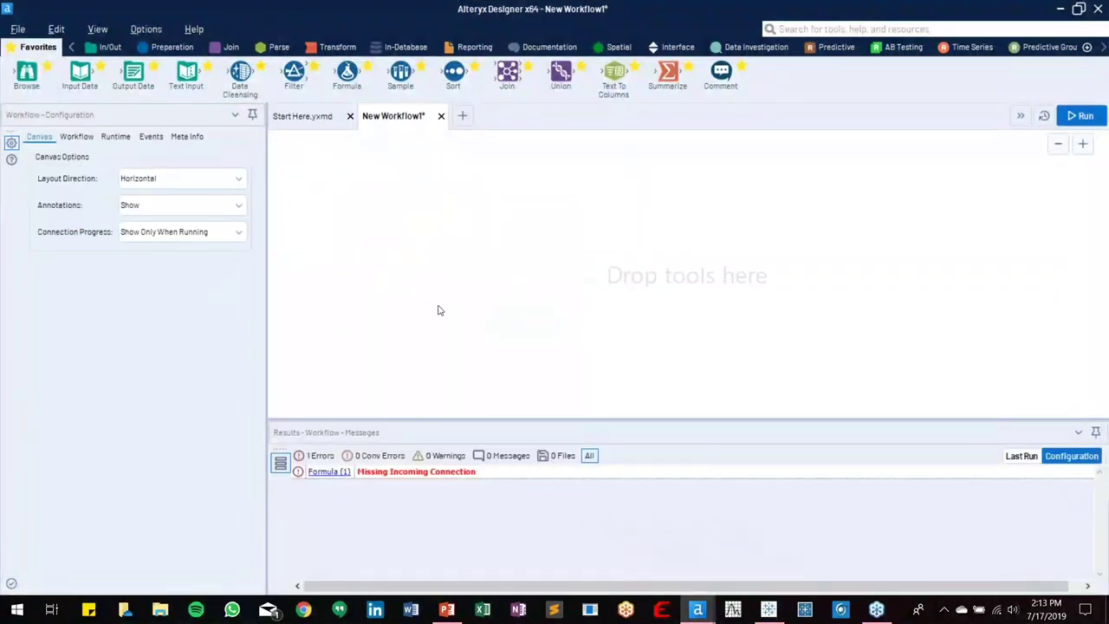
# Step: Look through the tool categories Preparation, Join, Parse, Transform, In-Database and Reporting to see which tools each offers
pyautogui.click(172, 48)
pyautogui.click(231, 49)
pyautogui.click(275, 50)
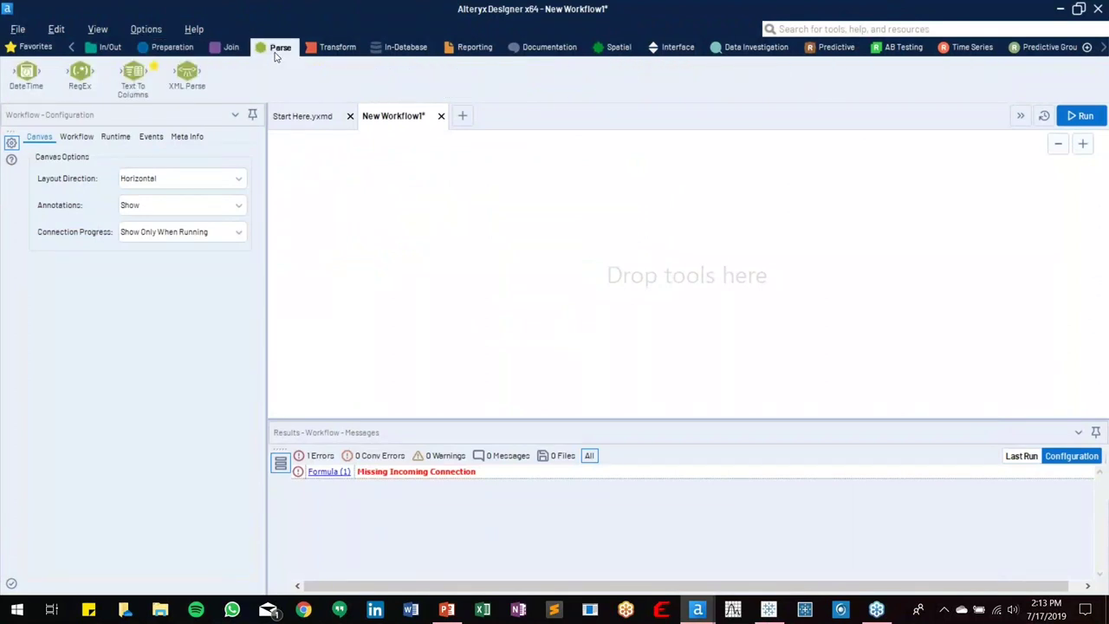
pyautogui.click(334, 49)
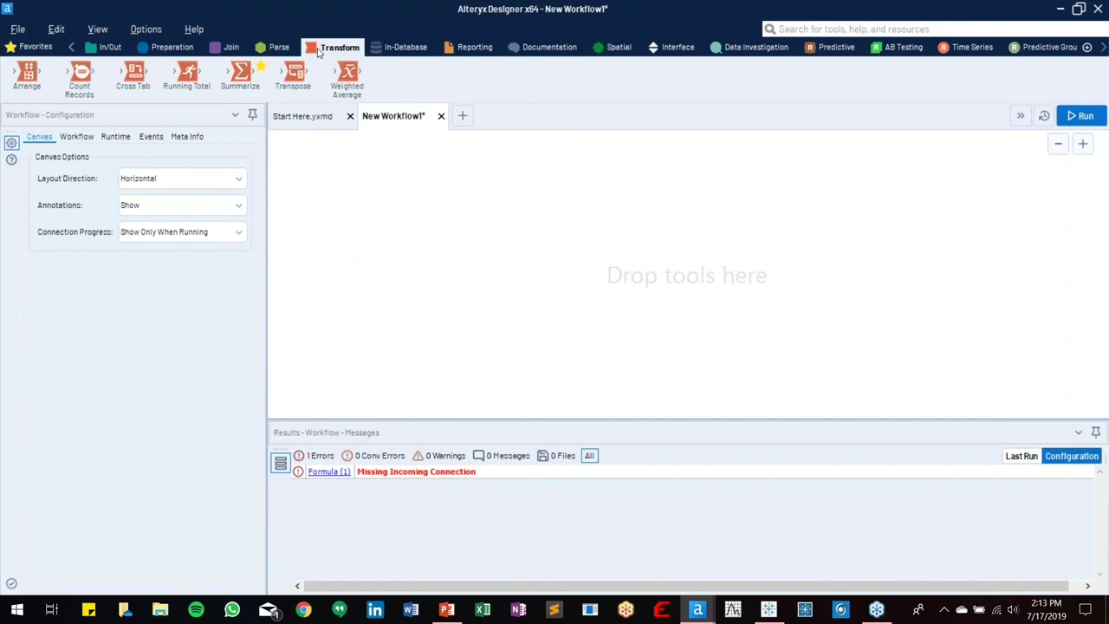
pyautogui.click(383, 52)
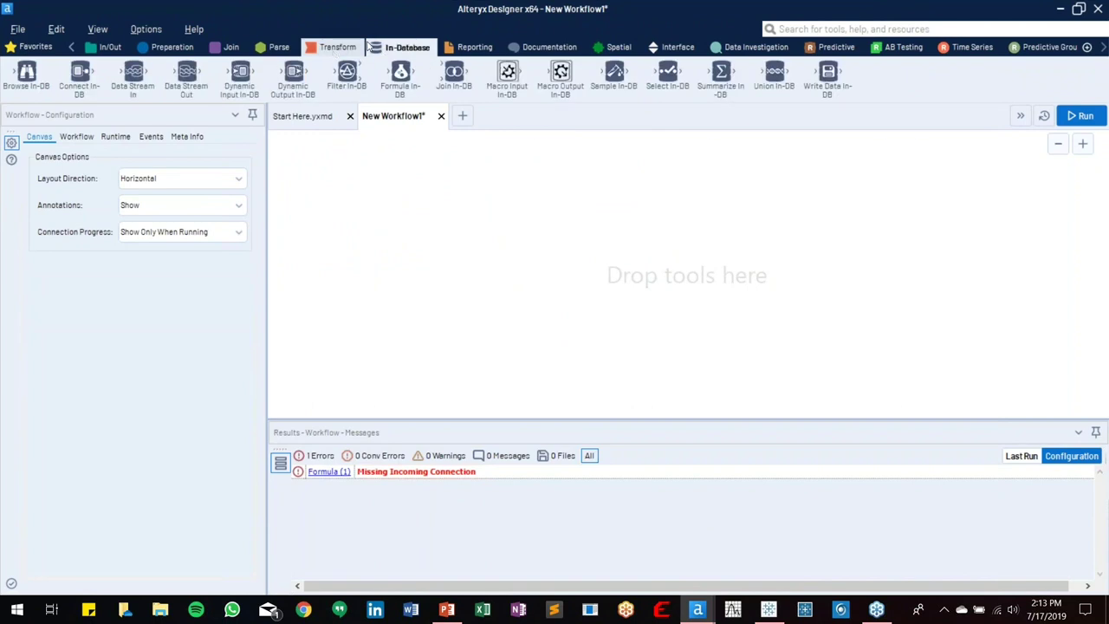
pyautogui.click(473, 48)
pyautogui.click(336, 48)
pyautogui.click(275, 48)
pyautogui.click(231, 47)
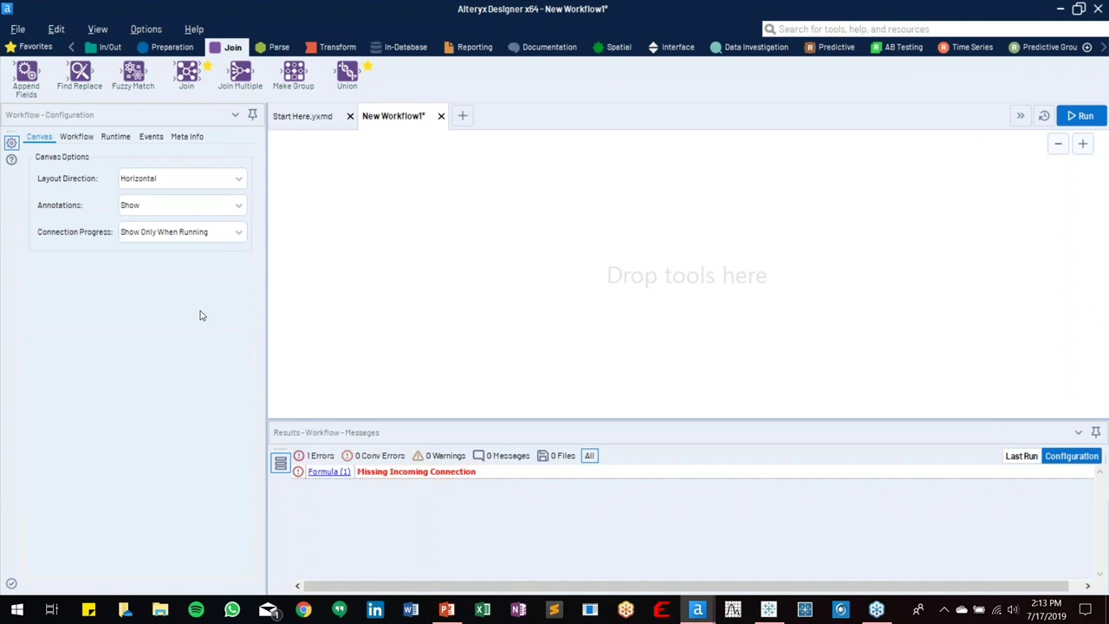
pyautogui.click(173, 48)
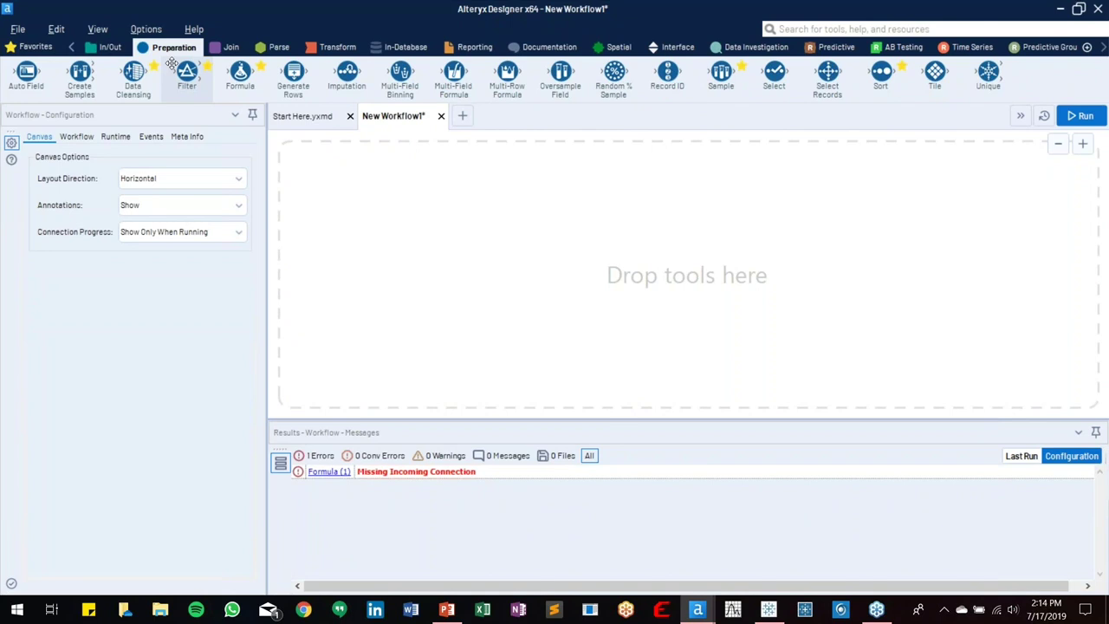
pyautogui.moveTo(172, 64); pyautogui.dragTo(365, 426)
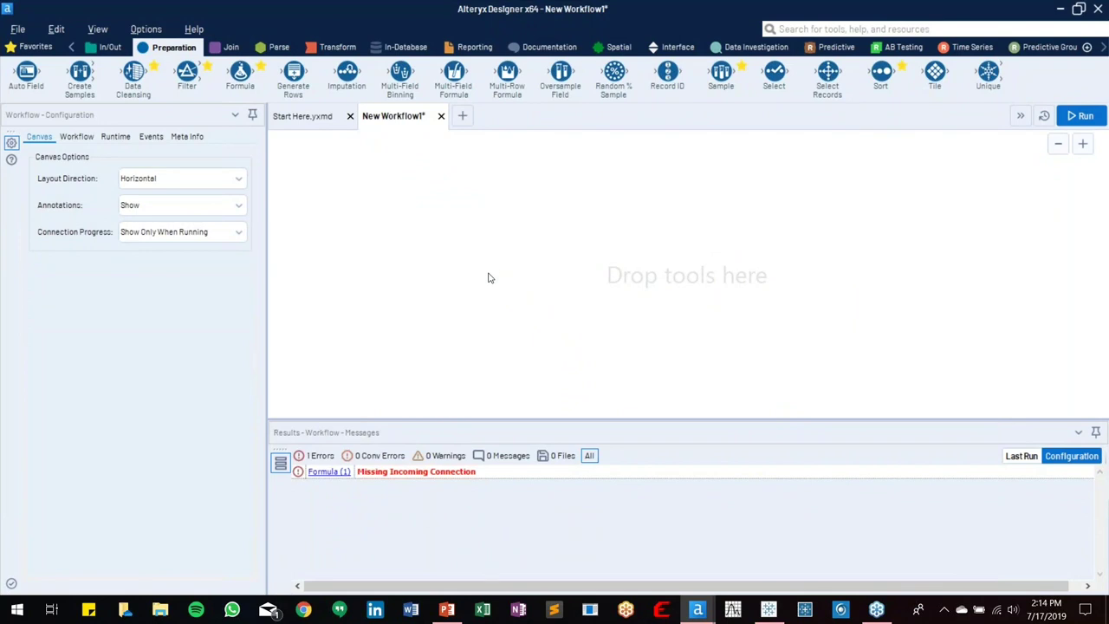
# Step: Search the tools and help for "join" and open the Join Tool help article
pyautogui.click(809, 28)
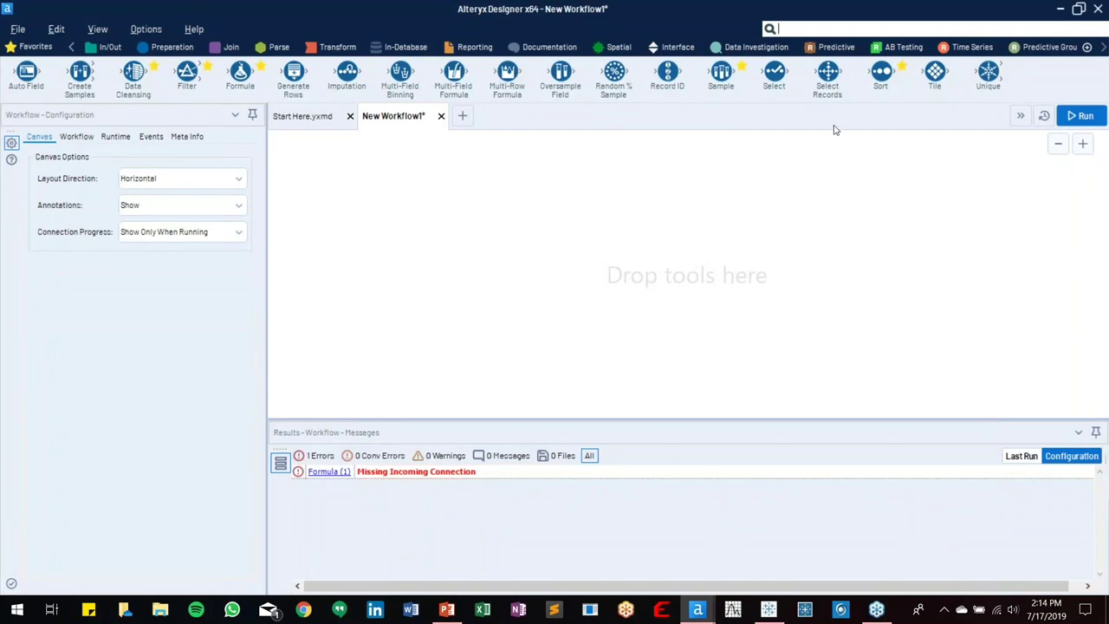
pyautogui.write('jo')
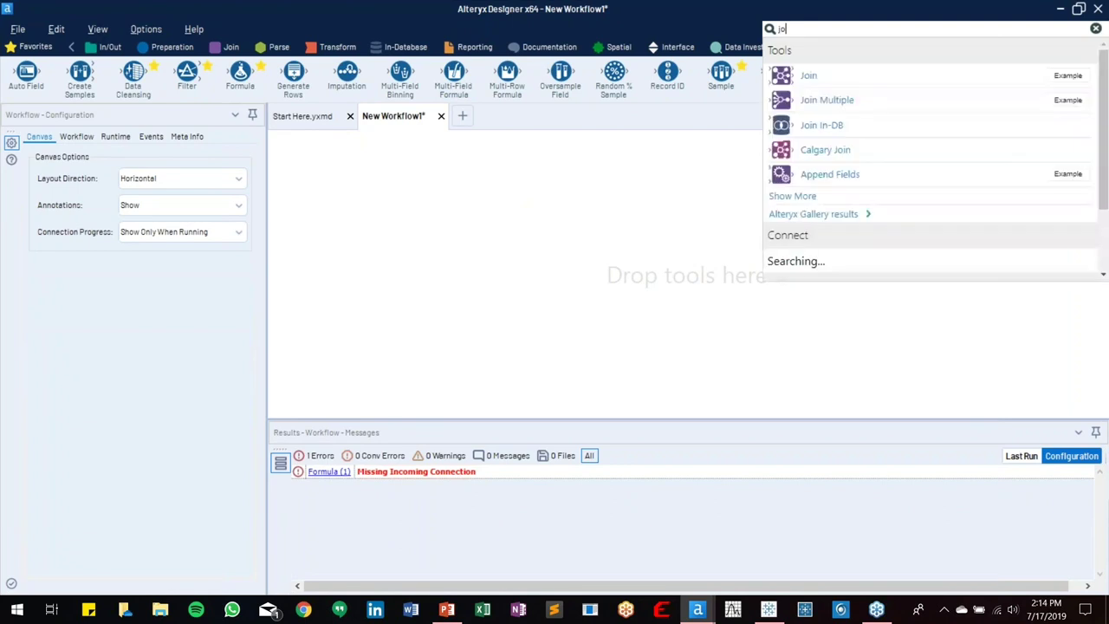
pyautogui.write('in')
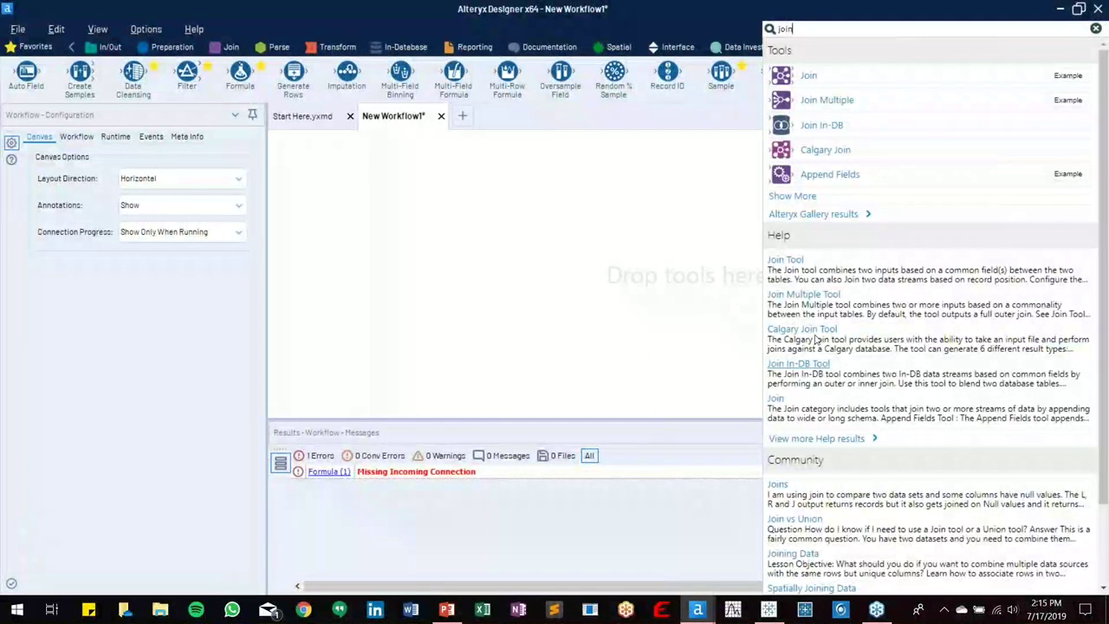
pyautogui.click(792, 263)
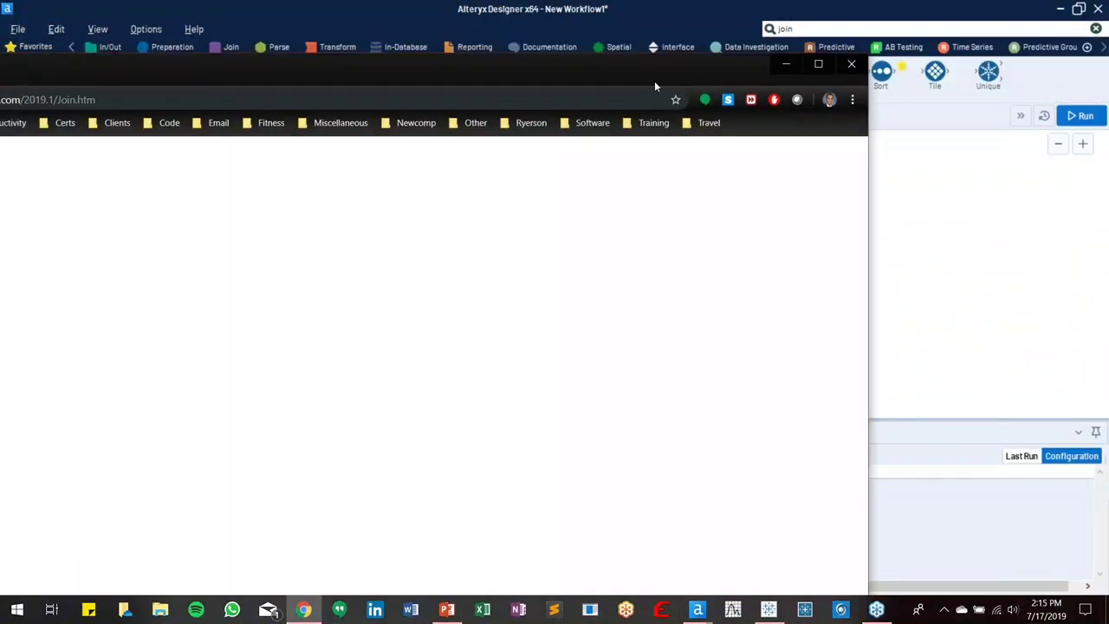
# Step: Read the Join Tool help article, examining how to configure the join and the outputs it produces
pyautogui.doubleClick(654, 80)
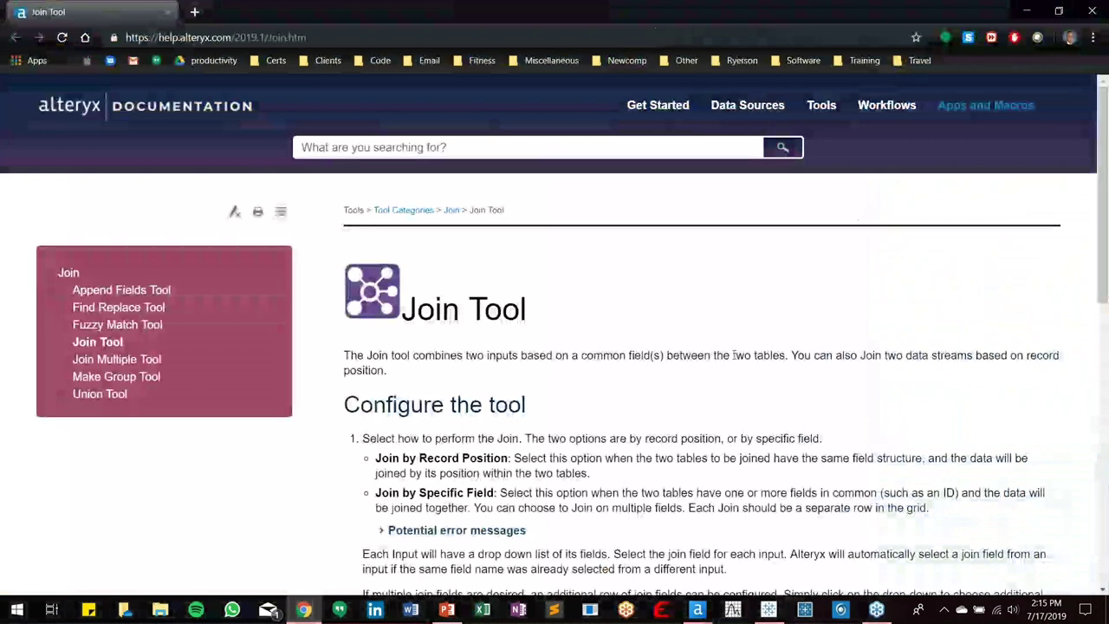
pyautogui.scroll(-2, 629, 438)
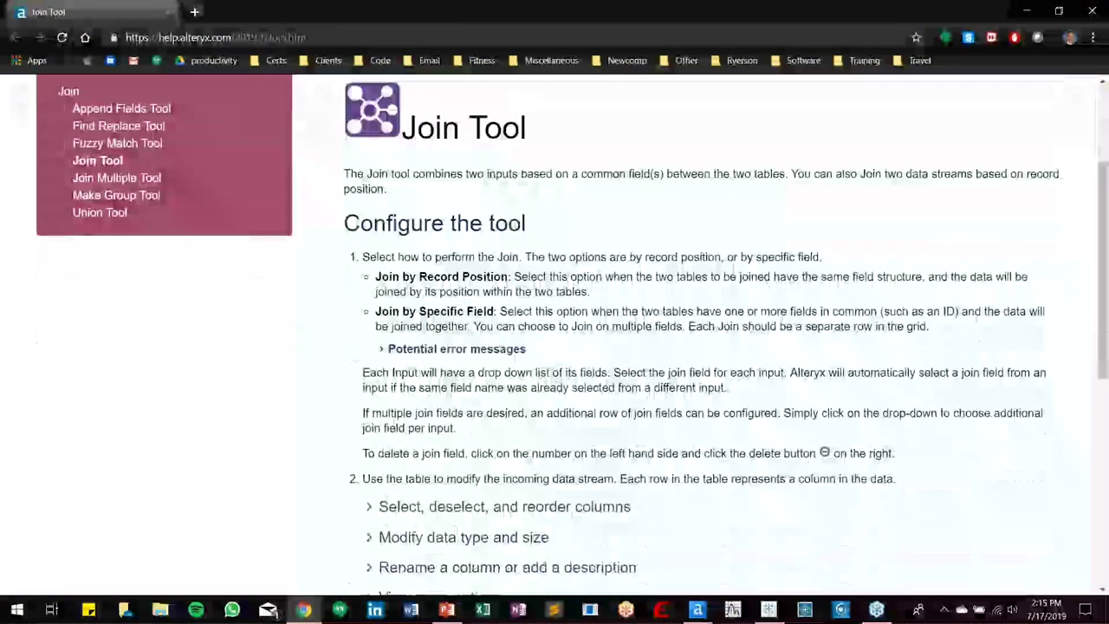
pyautogui.scroll(-3, 633, 407)
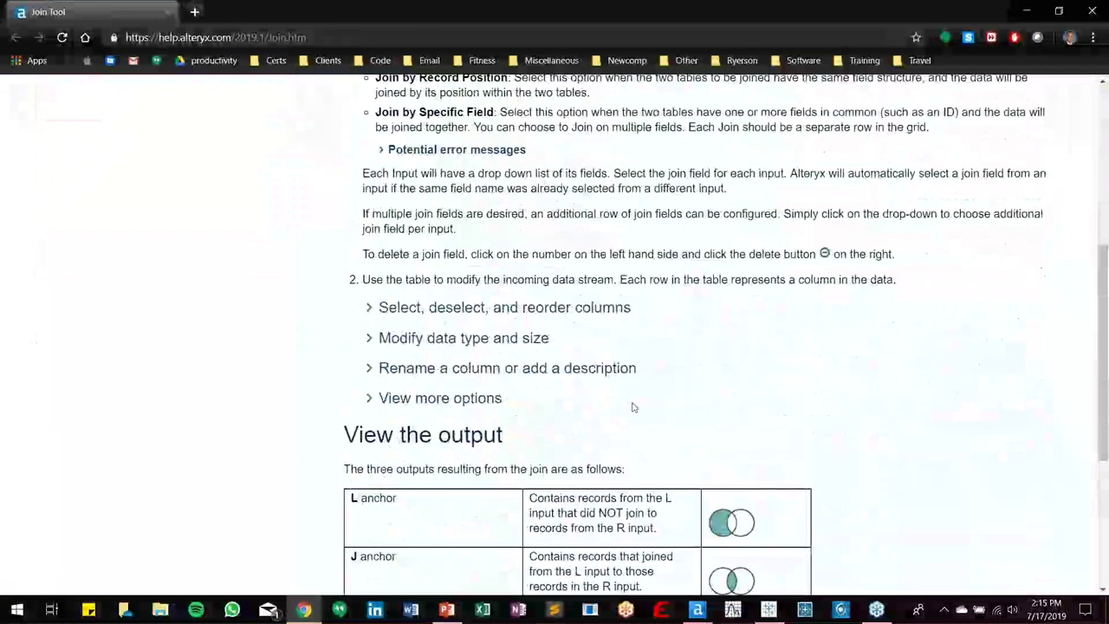
pyautogui.scroll(1, 632, 407)
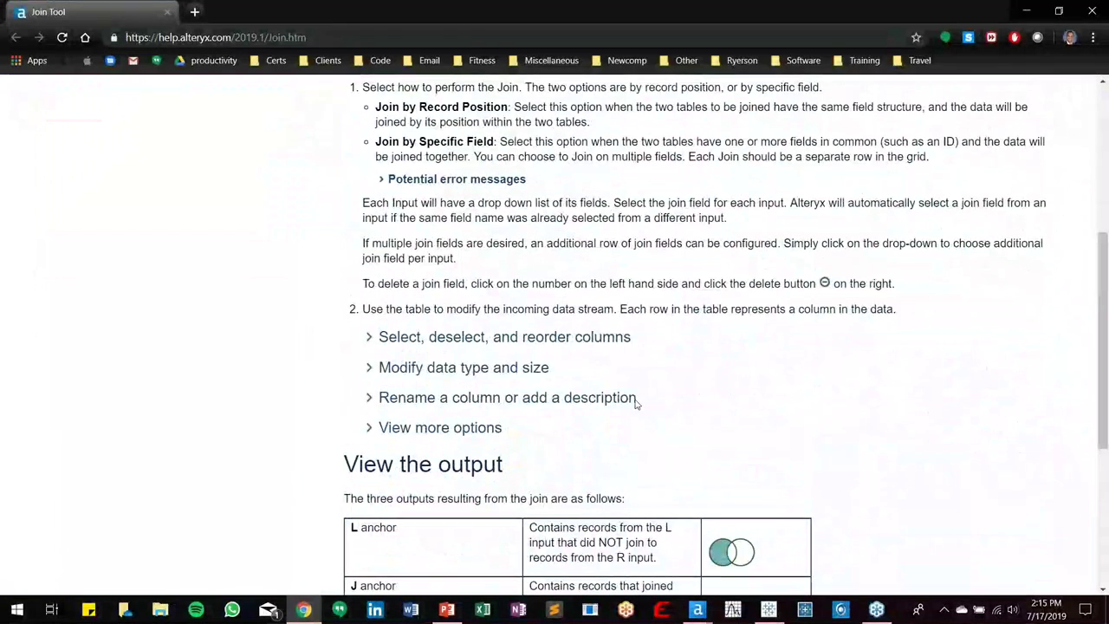
pyautogui.scroll(3, 635, 403)
pyautogui.scroll(1, 505, 370)
pyautogui.scroll(-3, 546, 330)
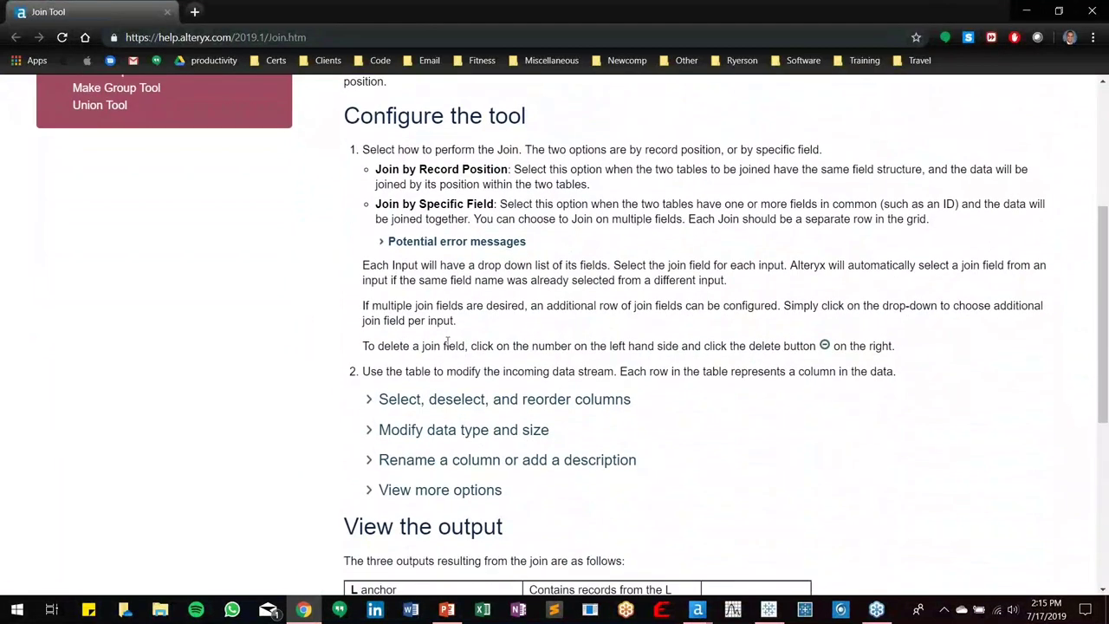
pyautogui.scroll(2, 492, 311)
# Step: Switch back to Alteryx Designer, review the Join tool's example workflow with its single-field, multiple-field and record-position joins, and close it
pyautogui.hotkey('alt', 'Tab')
pyautogui.click(784, 28)
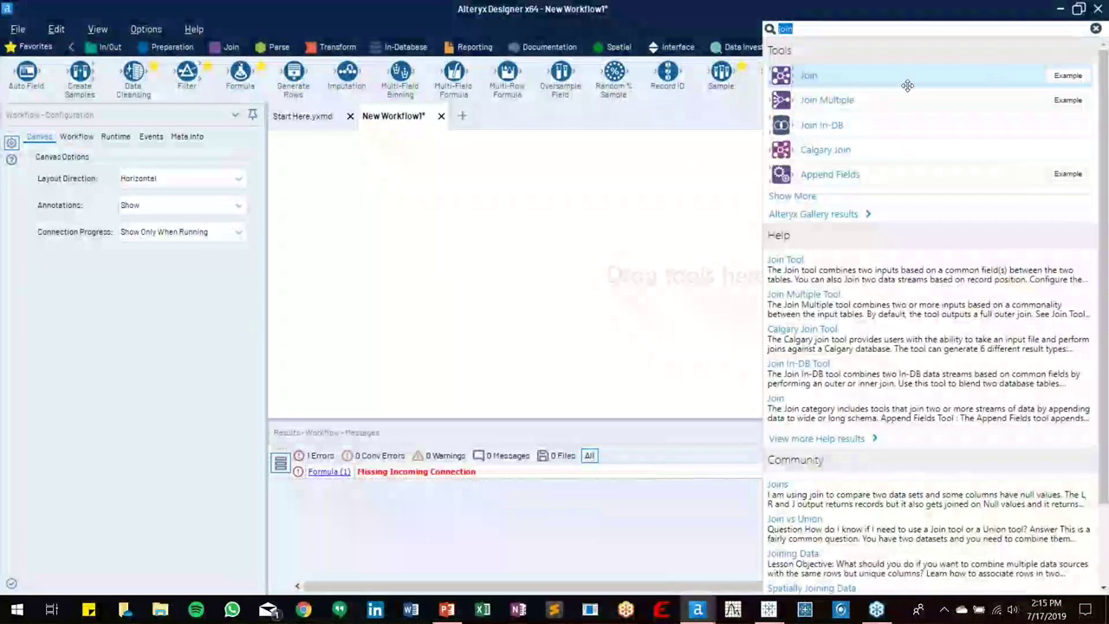
pyautogui.click(1069, 77)
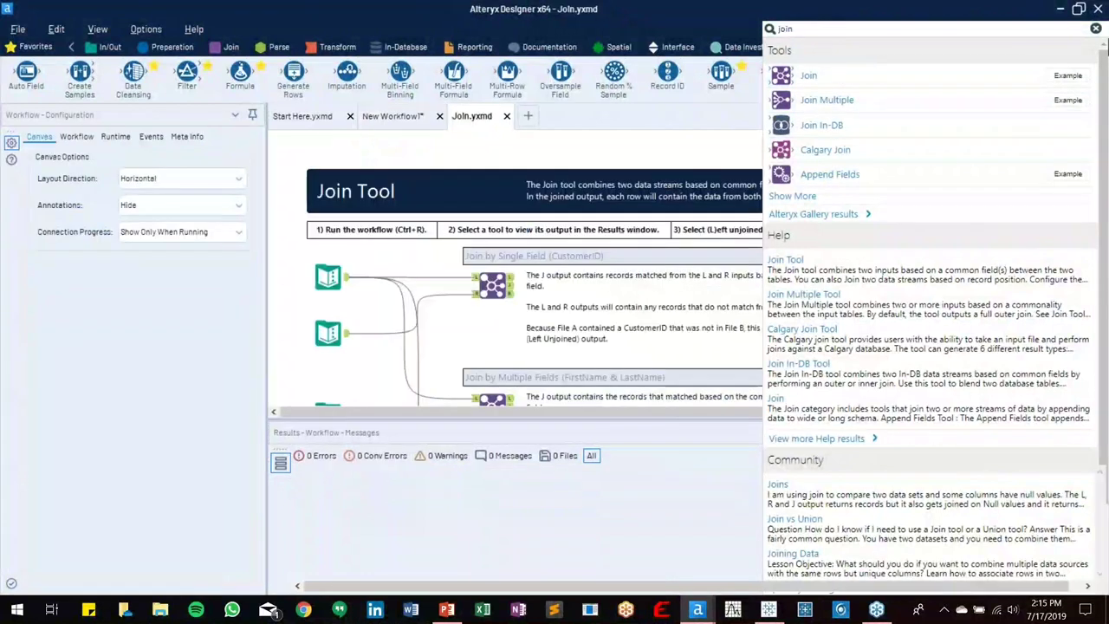
pyautogui.scroll(-3, 467, 182)
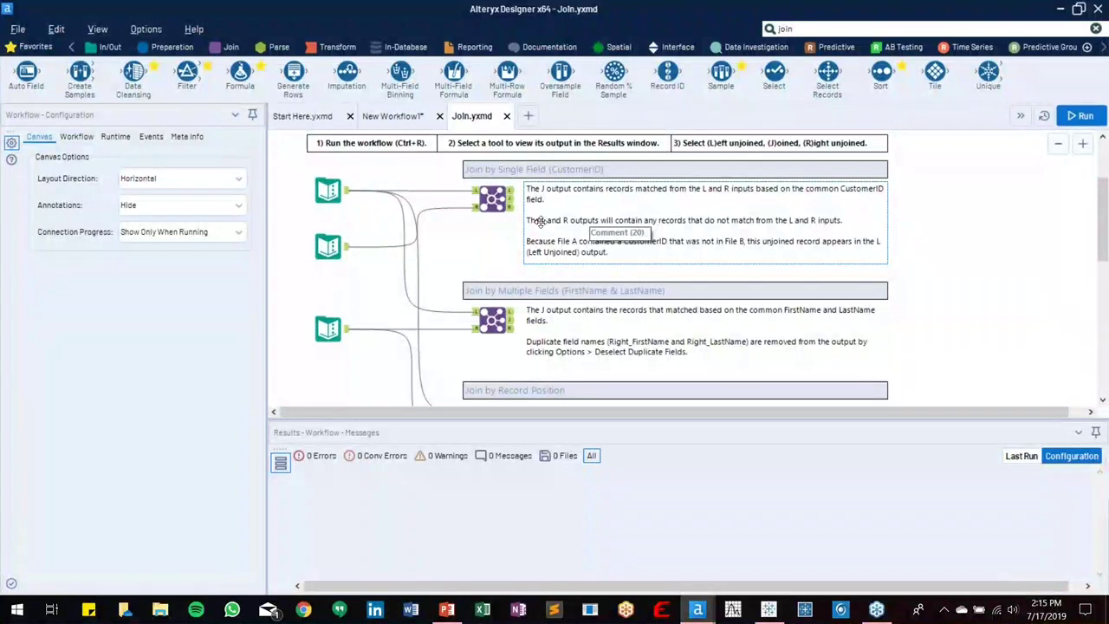
pyautogui.scroll(-2, 541, 221)
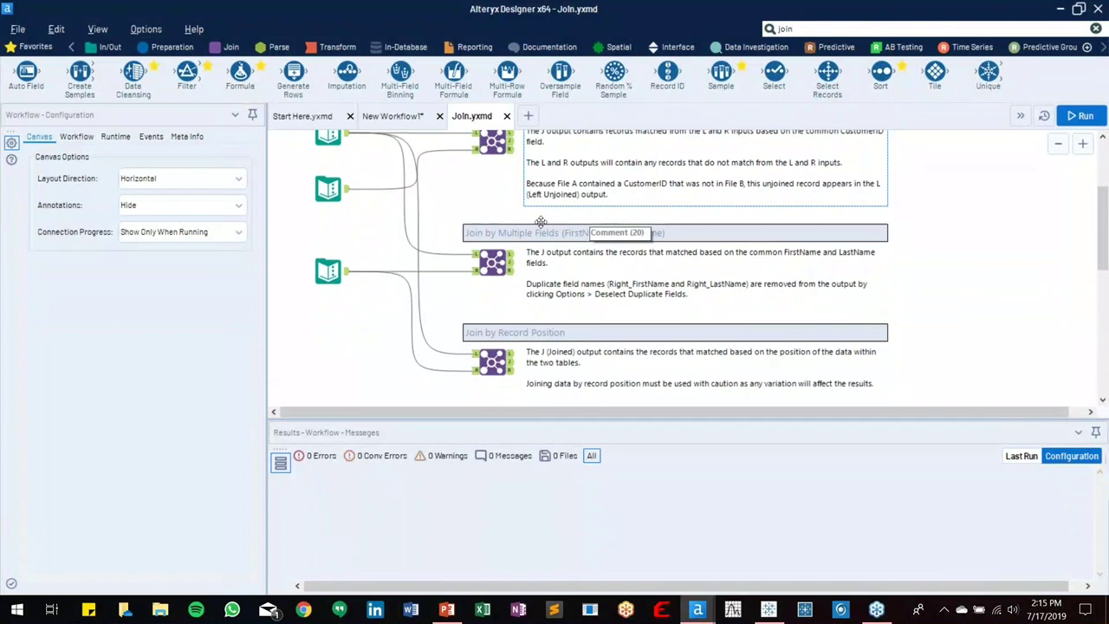
pyautogui.hotkey('ctrl', 'w')
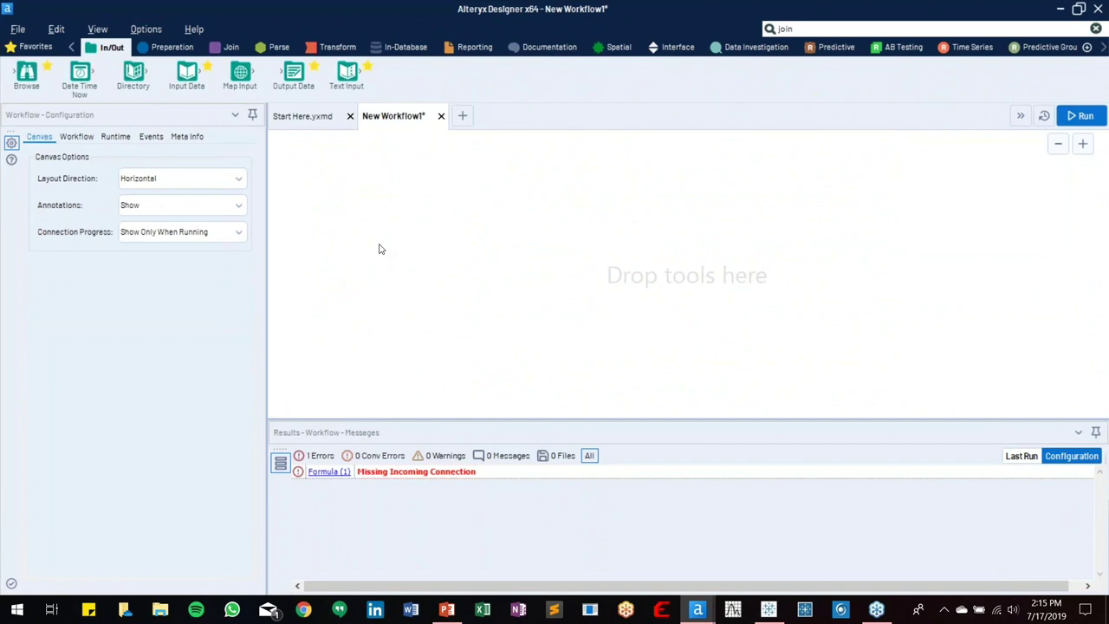
# Step: Place an Input Data tool on the empty New Workflow1 canvas and connect it to the NBA_Stats CSV file on the Desktop
pyautogui.moveTo(132, 70); pyautogui.dragTo(340, 219)
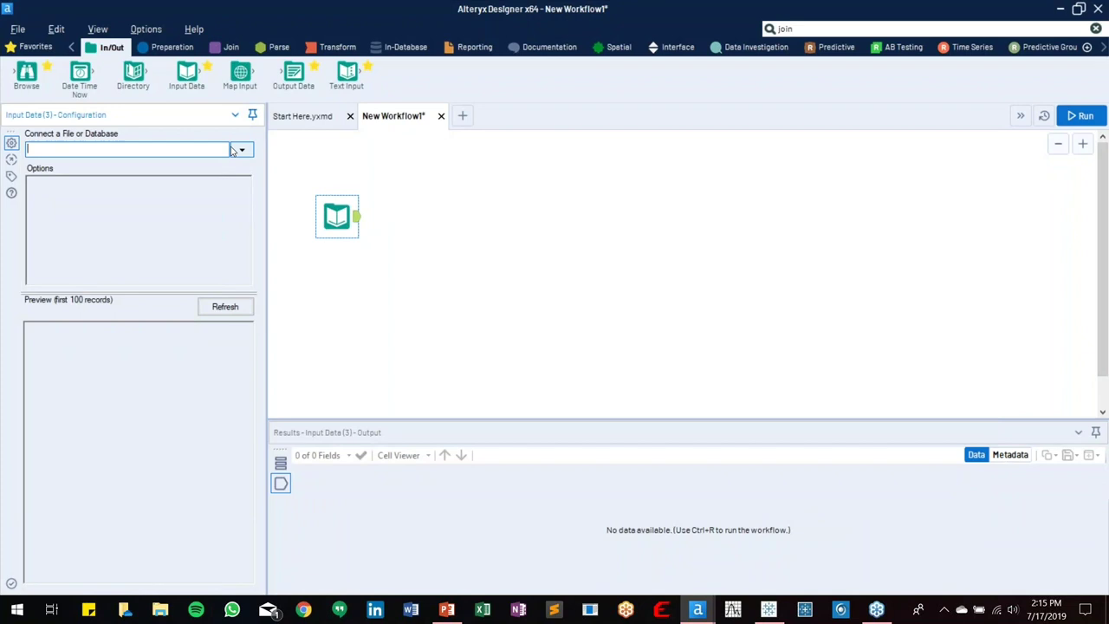
pyautogui.click(241, 150)
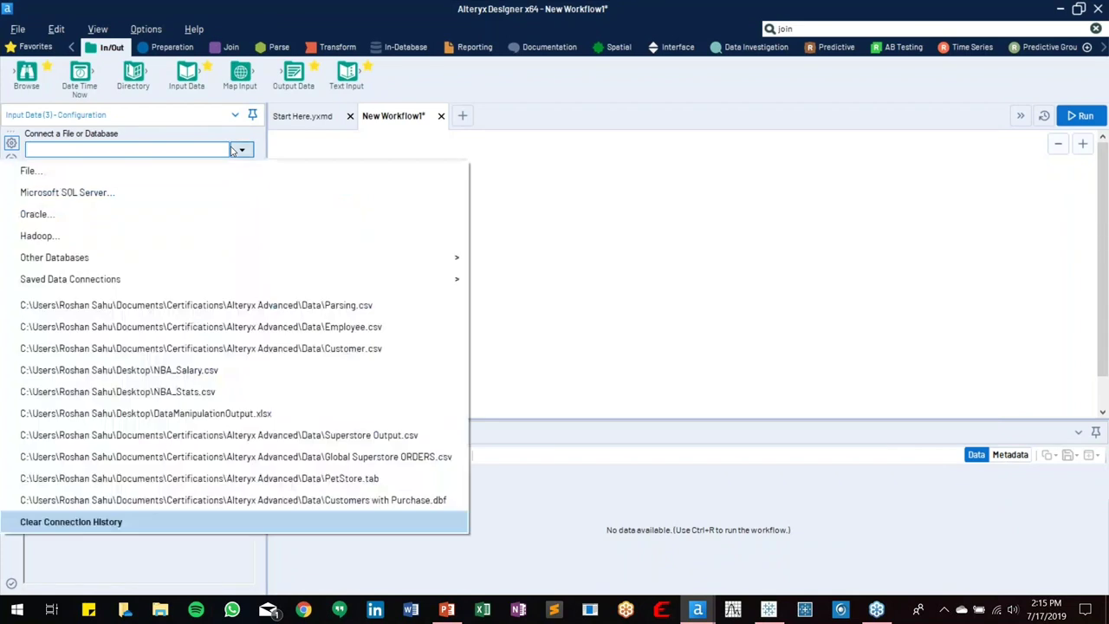
pyautogui.click(35, 171)
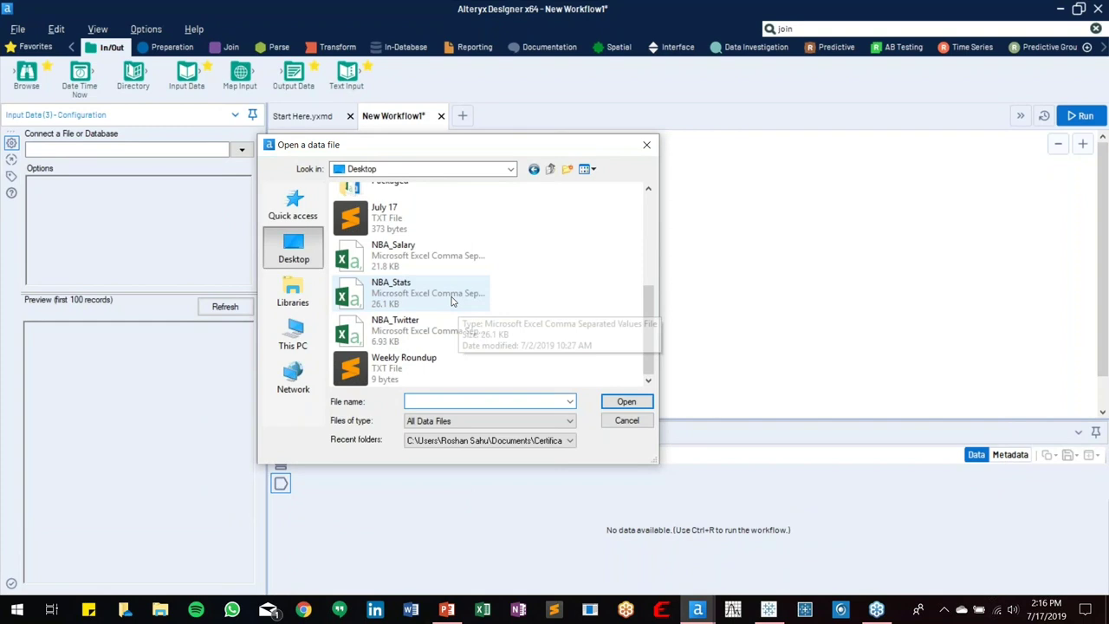
pyautogui.doubleClick(450, 301)
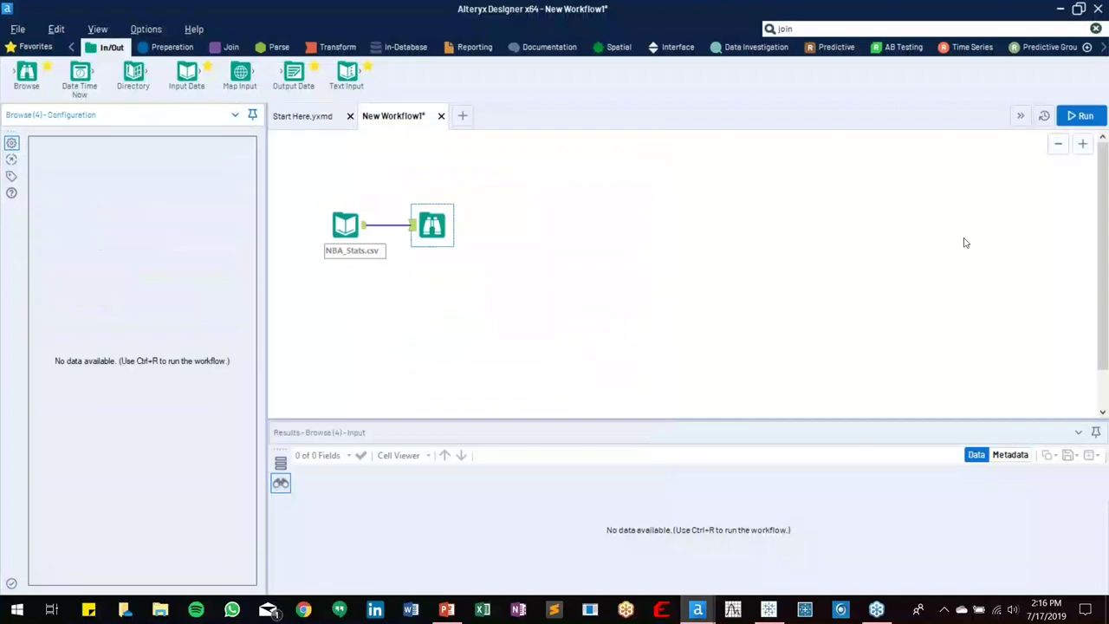